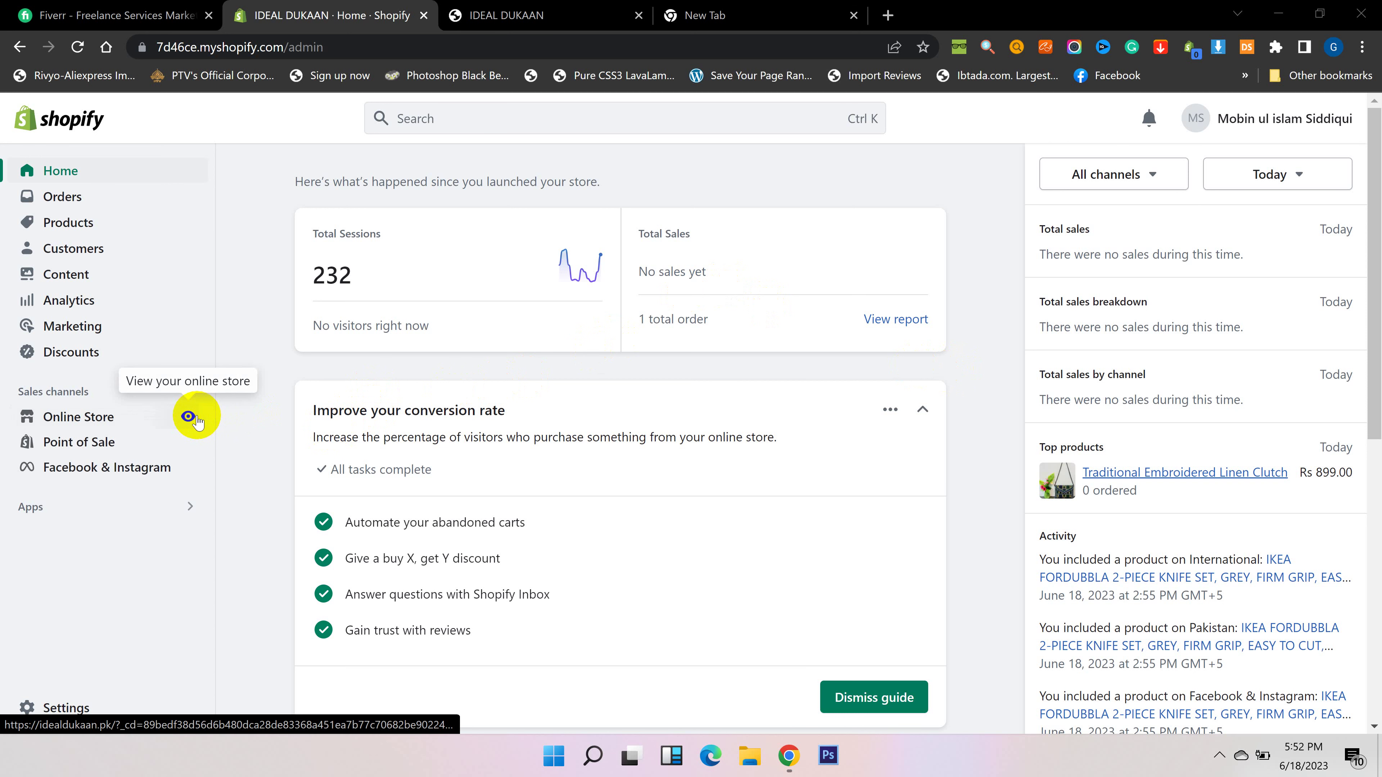
View the live online store, dismiss the admin preview bar, and examine the home page from the banner to the customer reviews
click(194, 417)
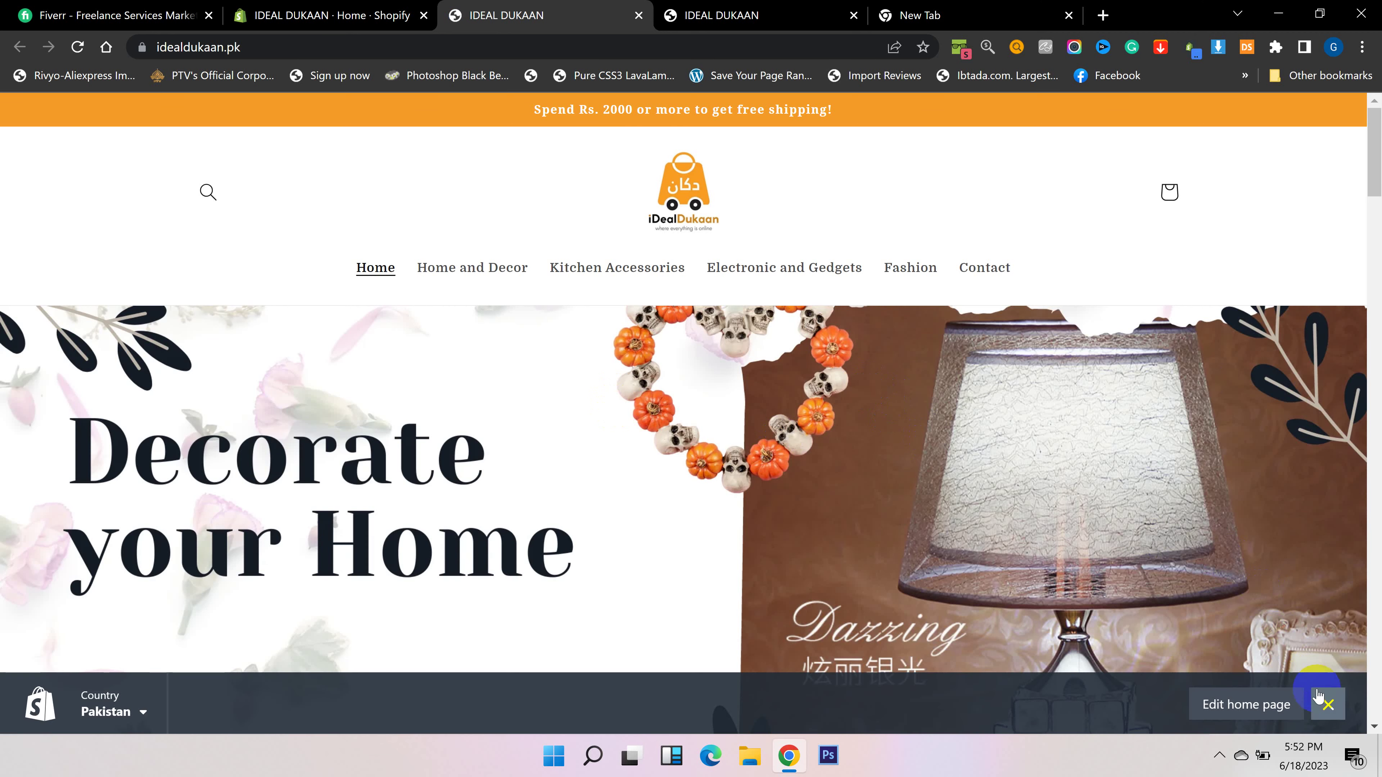
click(1322, 698)
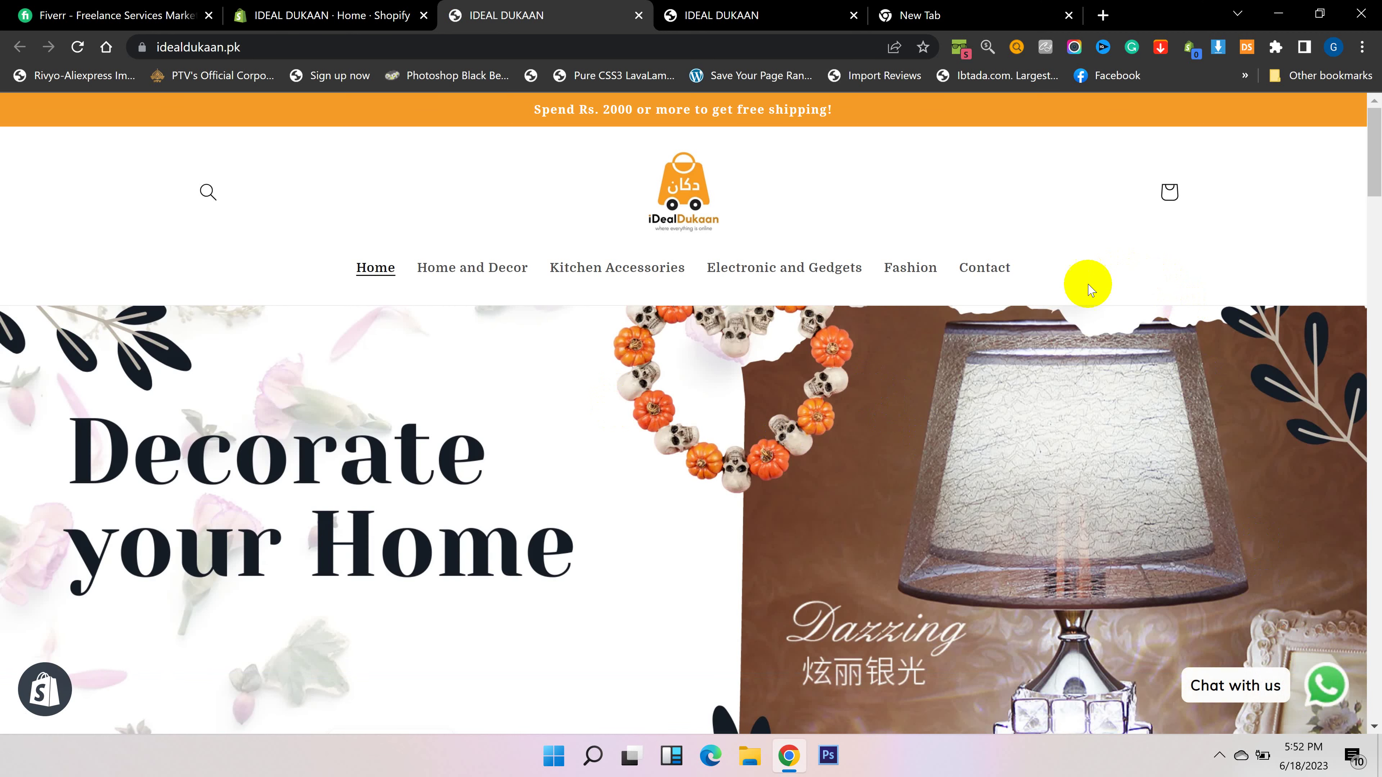
scroll(829, 326, down, 5)
scroll(708, 351, down, 5)
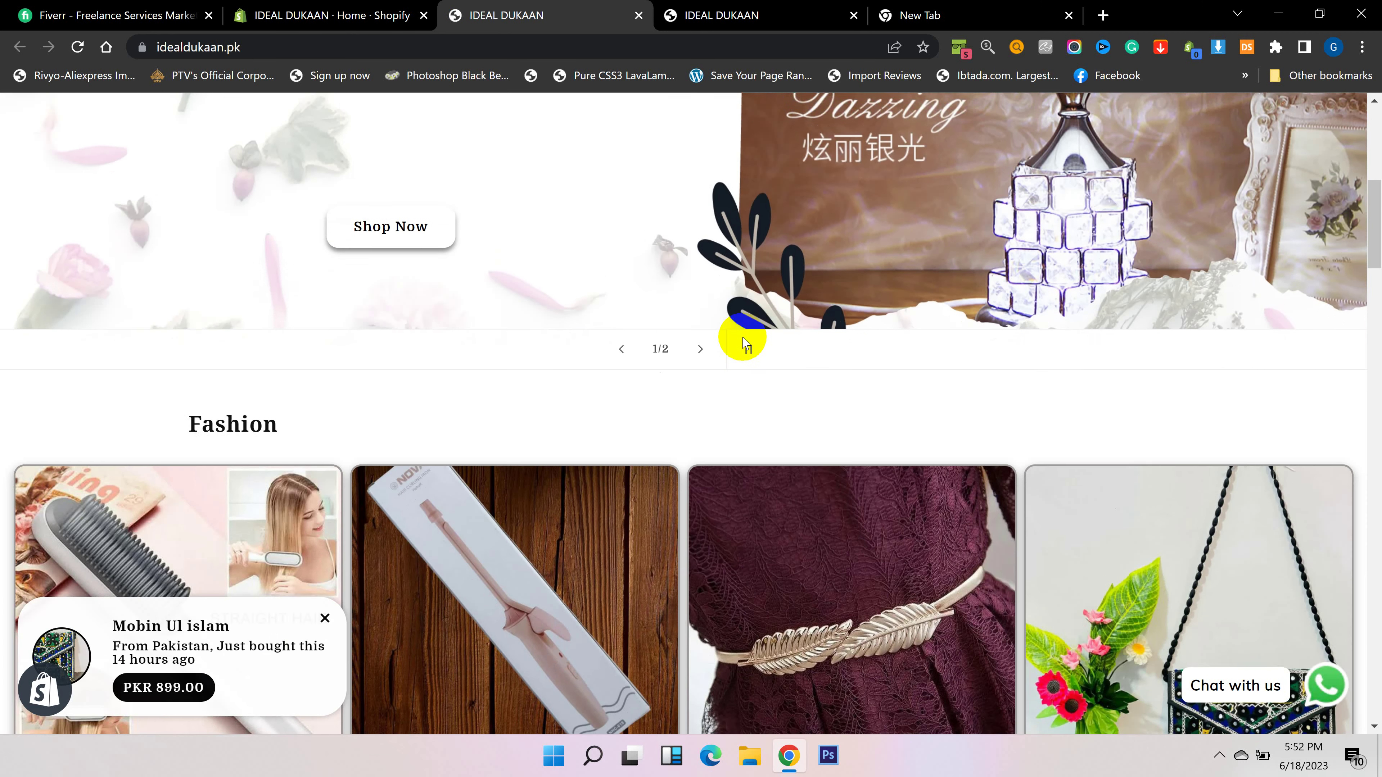
scroll(800, 338, up, 7)
scroll(784, 332, down, 8)
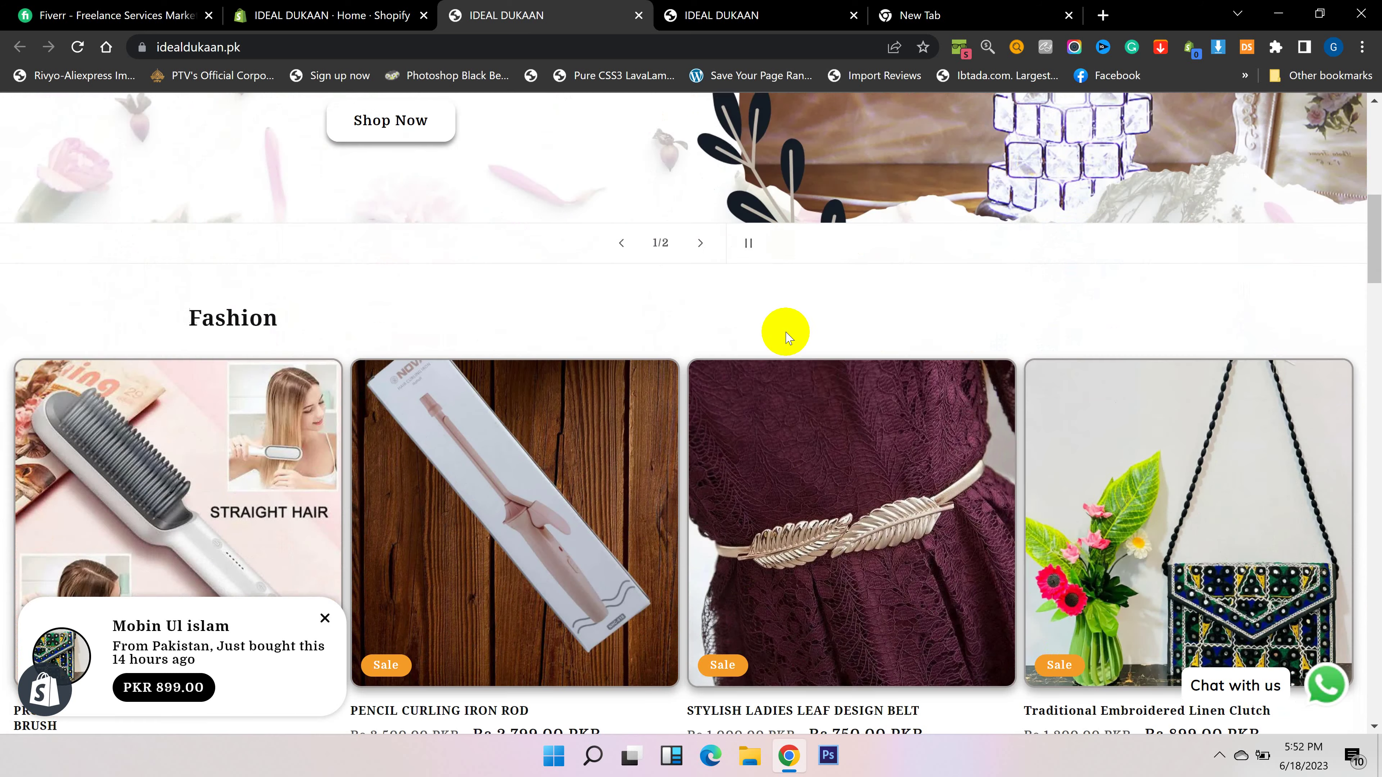
scroll(697, 314, up, 6)
scroll(698, 311, down, 15)
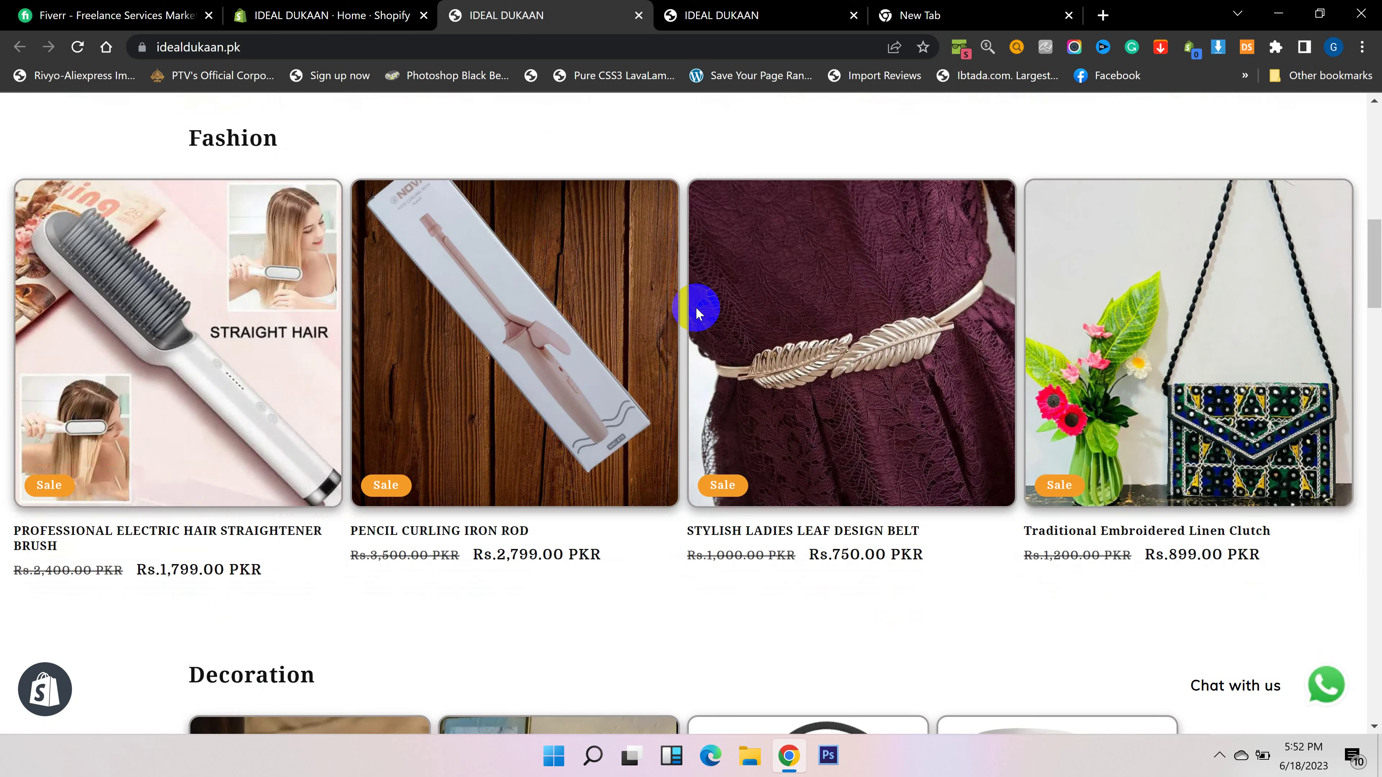
scroll(696, 314, down, 12)
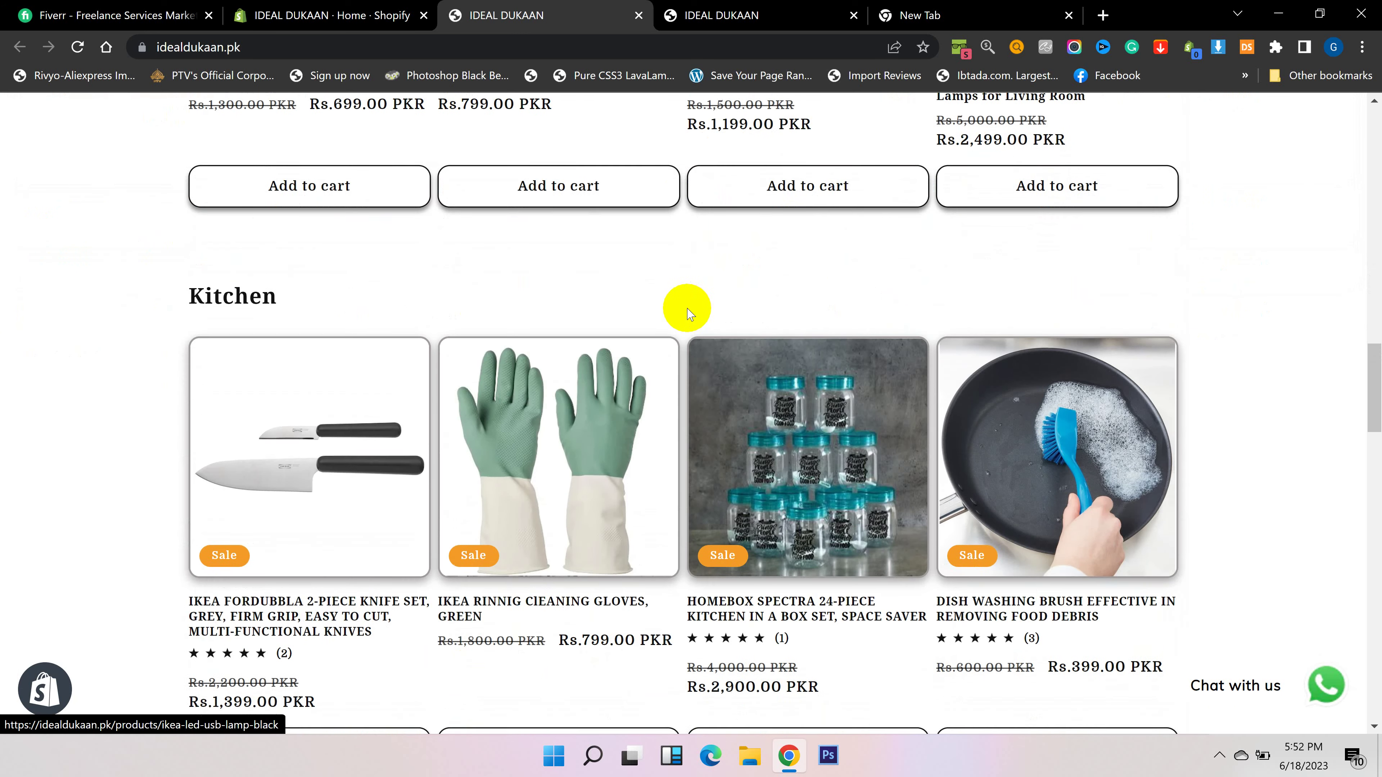
scroll(684, 312, down, 14)
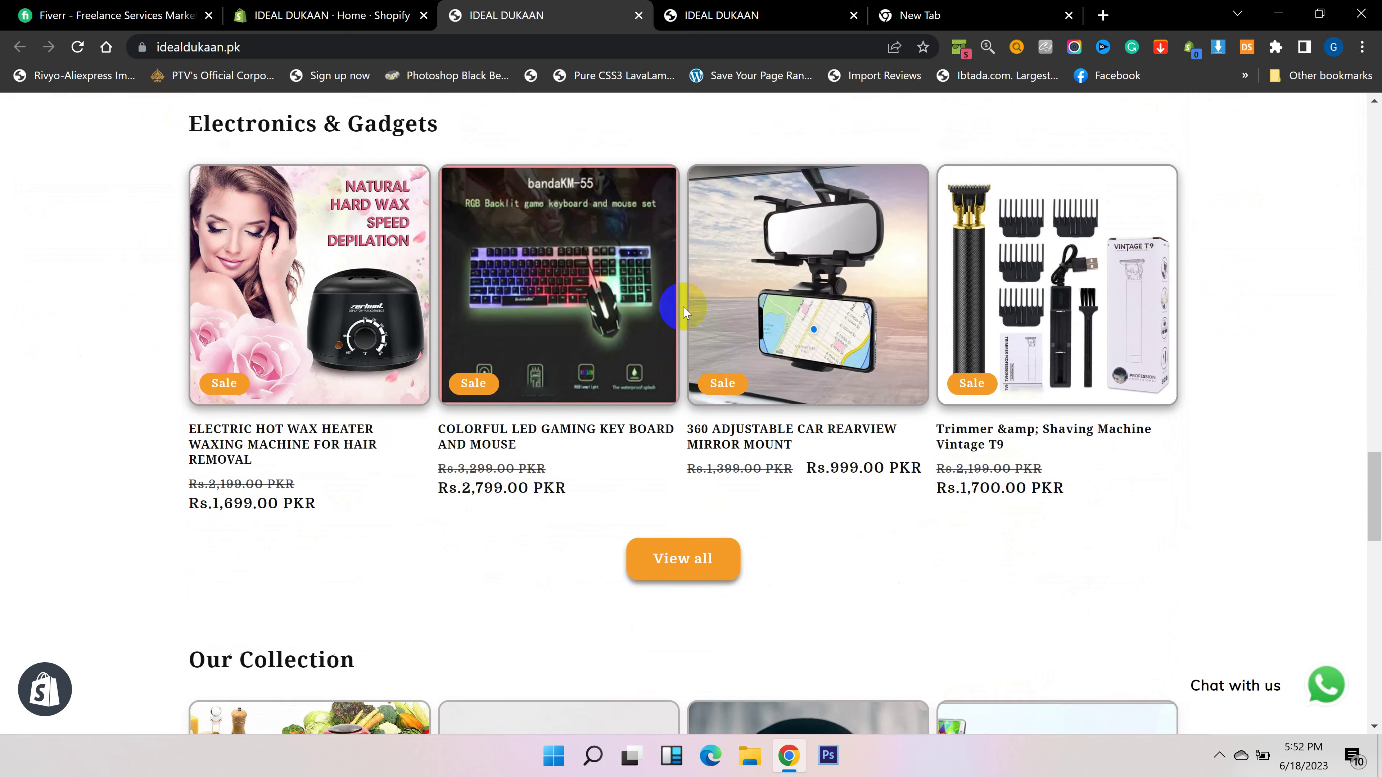
scroll(677, 315, up, 12)
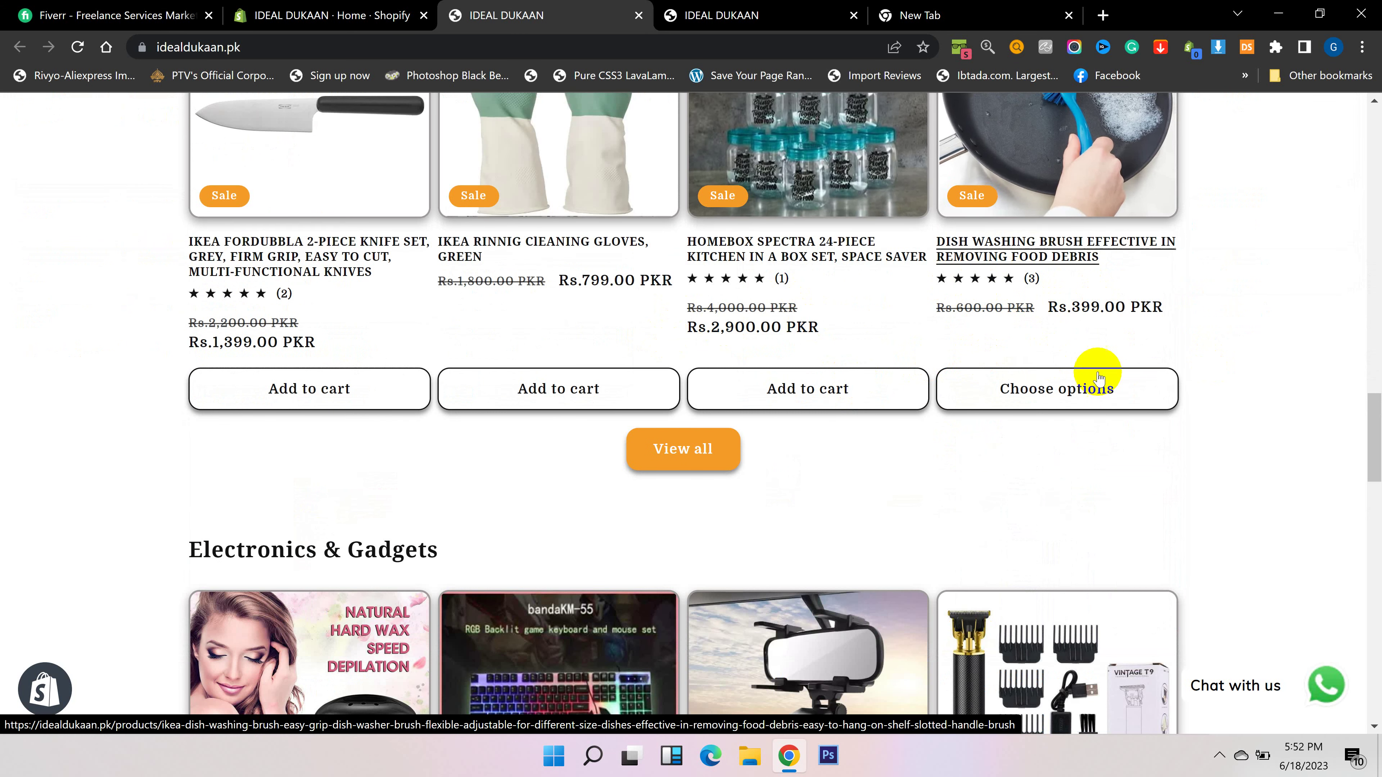
scroll(938, 367, down, 14)
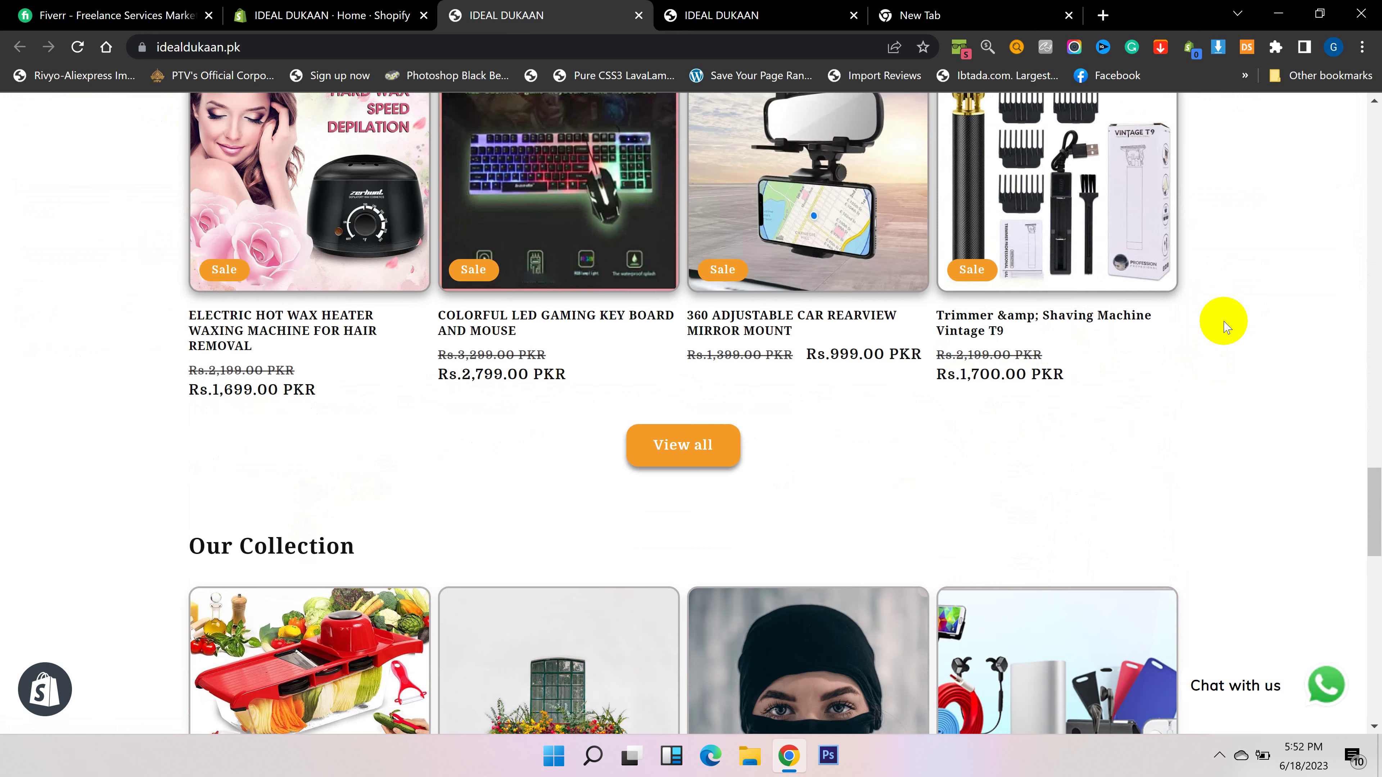
scroll(1231, 324, down, 5)
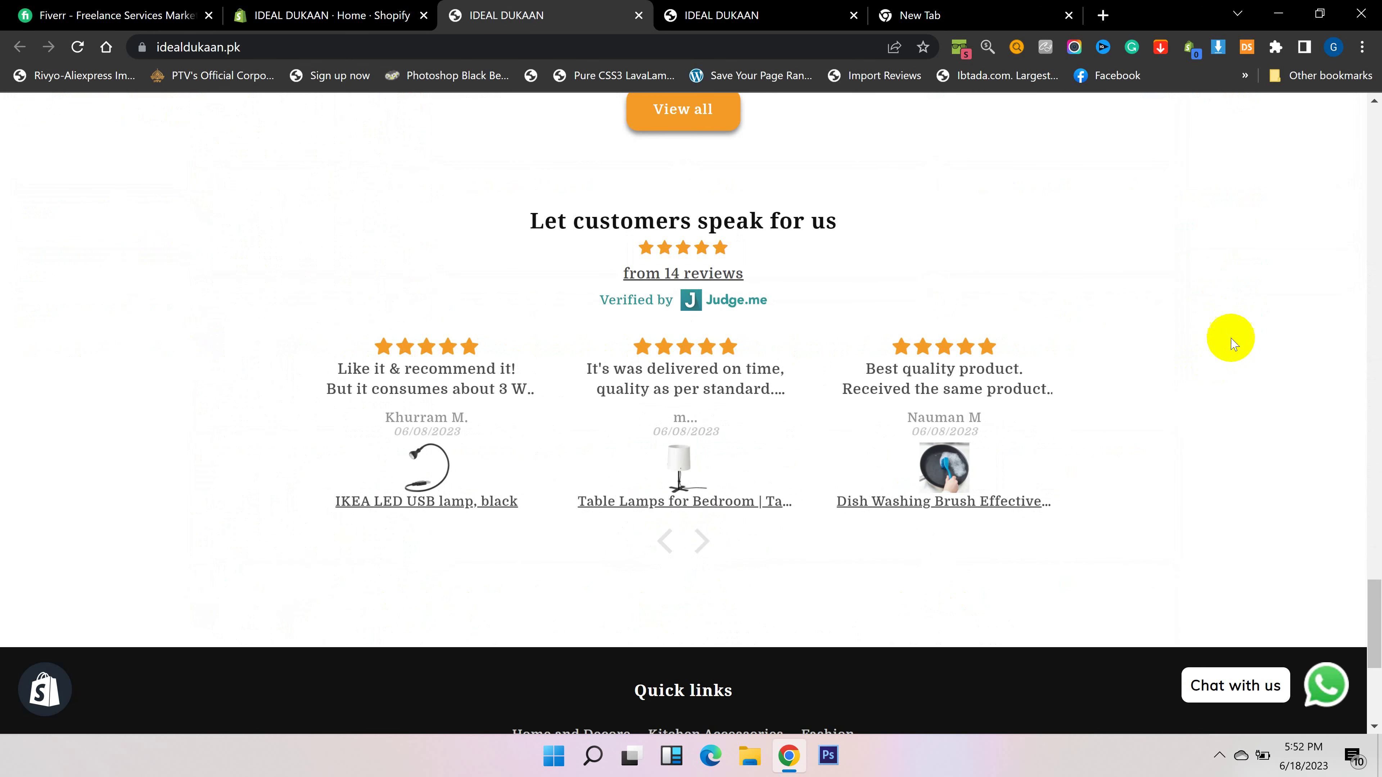
drag(1374, 583, 1374, 114)
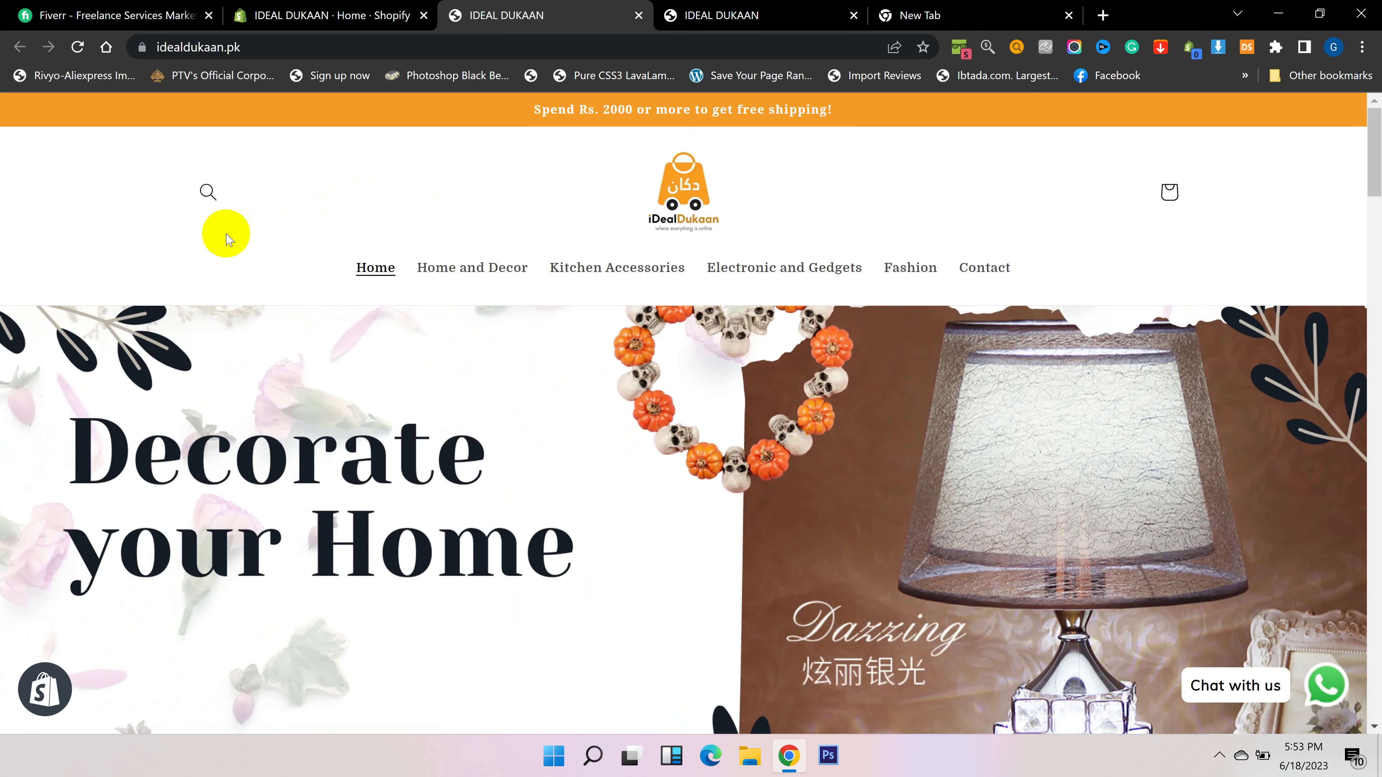
scroll(925, 397, down, 15)
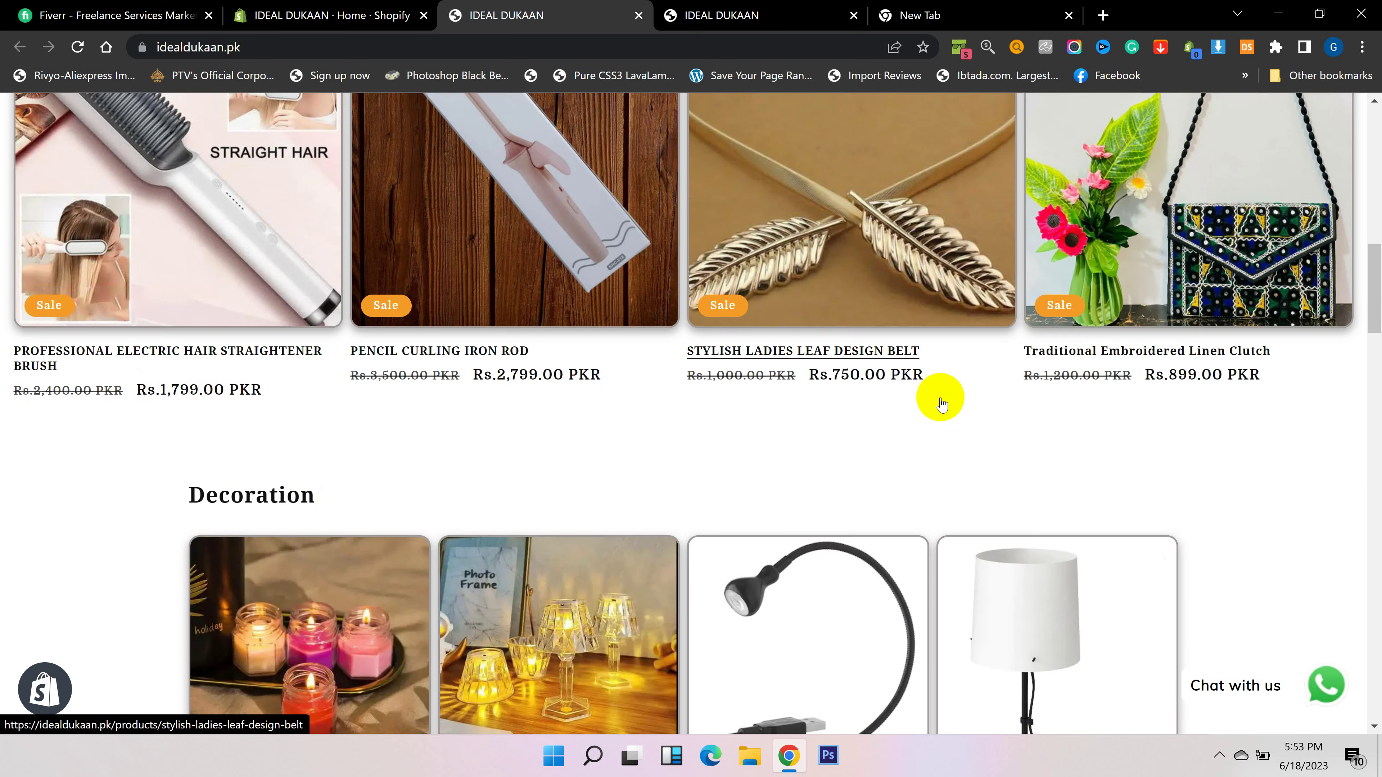
scroll(865, 396, up, 20)
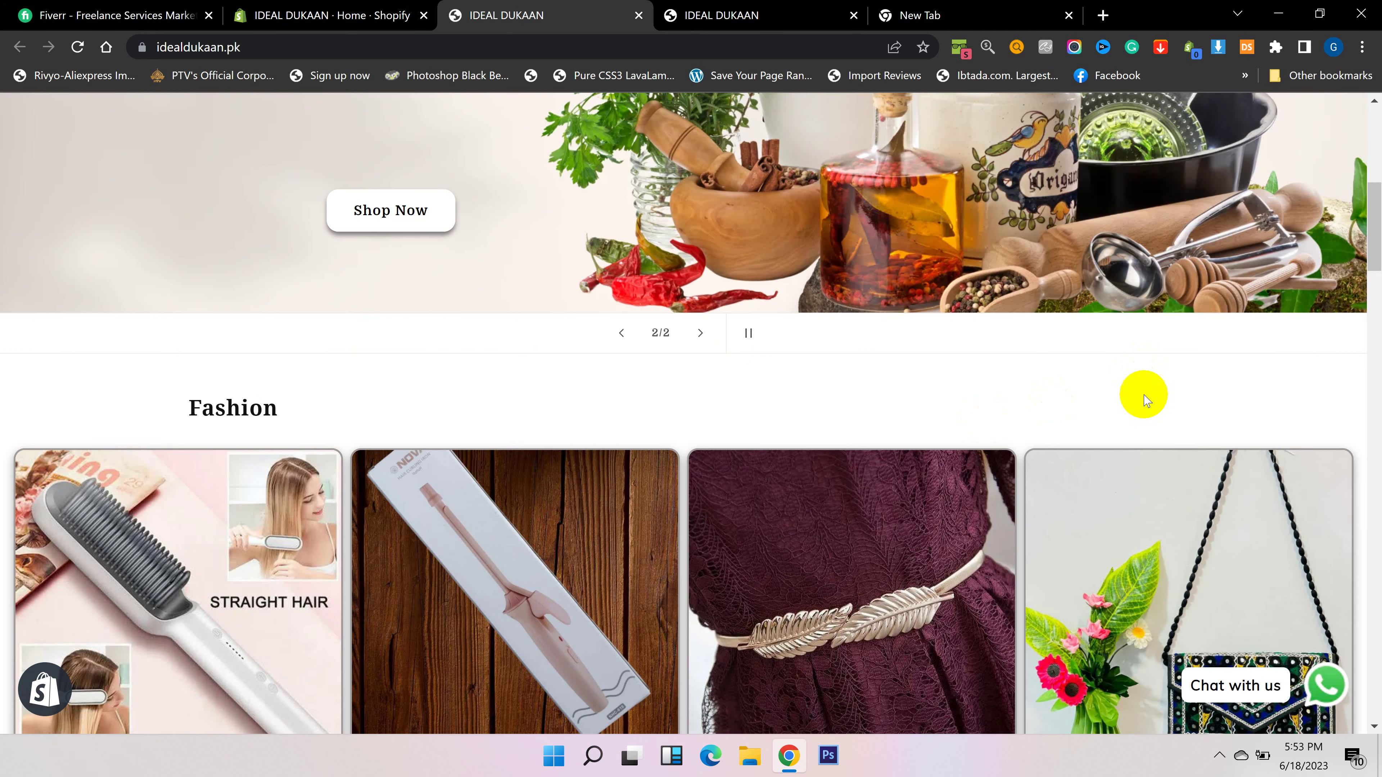
scroll(1115, 402, up, 10)
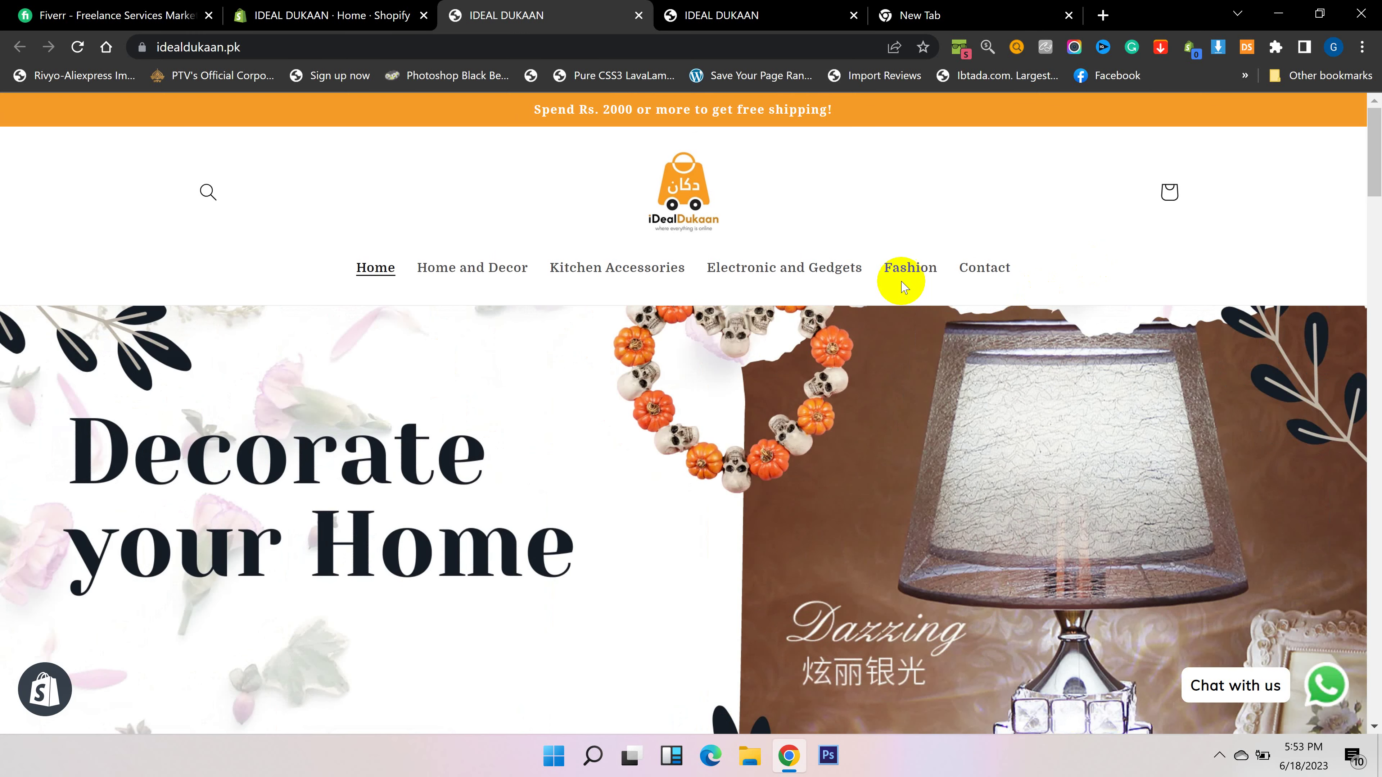
Return to the store admin and open the Facebook & Instagram sales channel
click(380, 15)
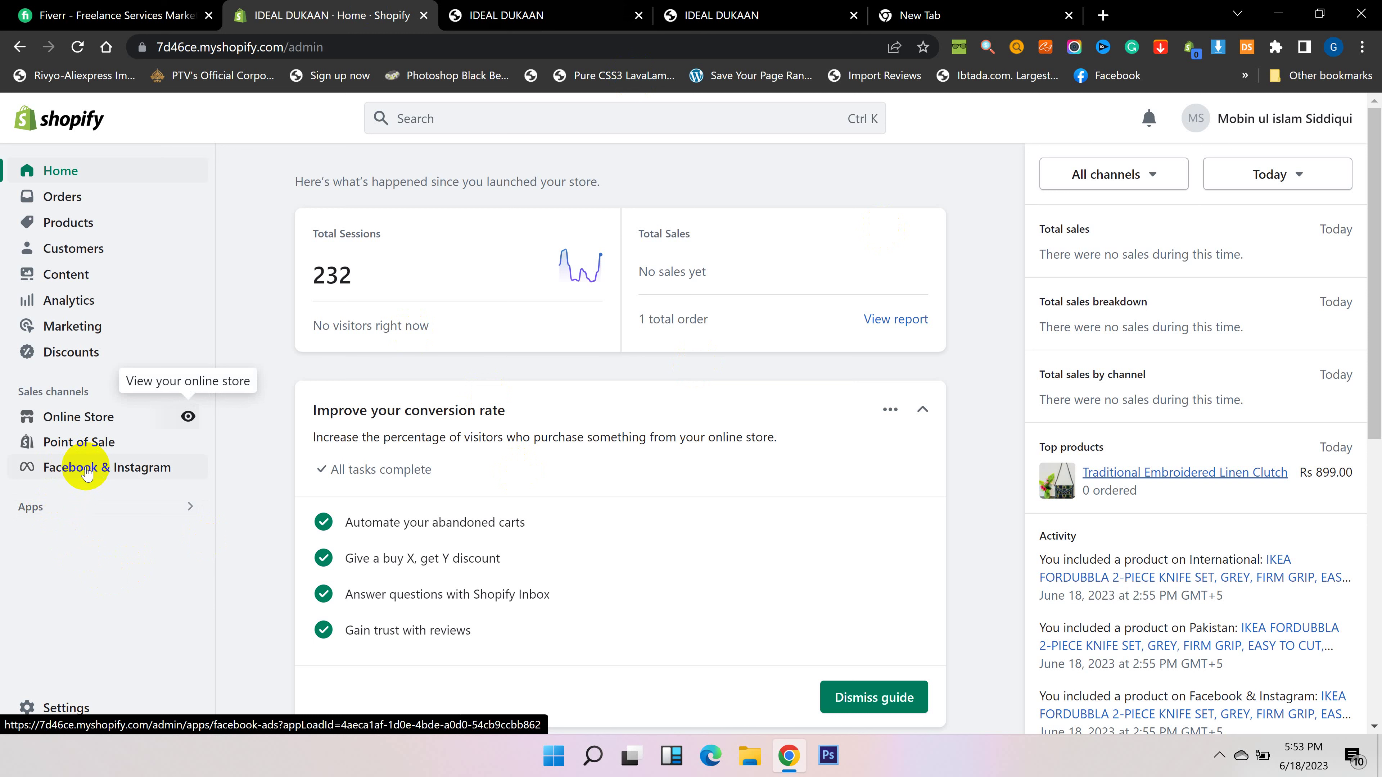
click(87, 472)
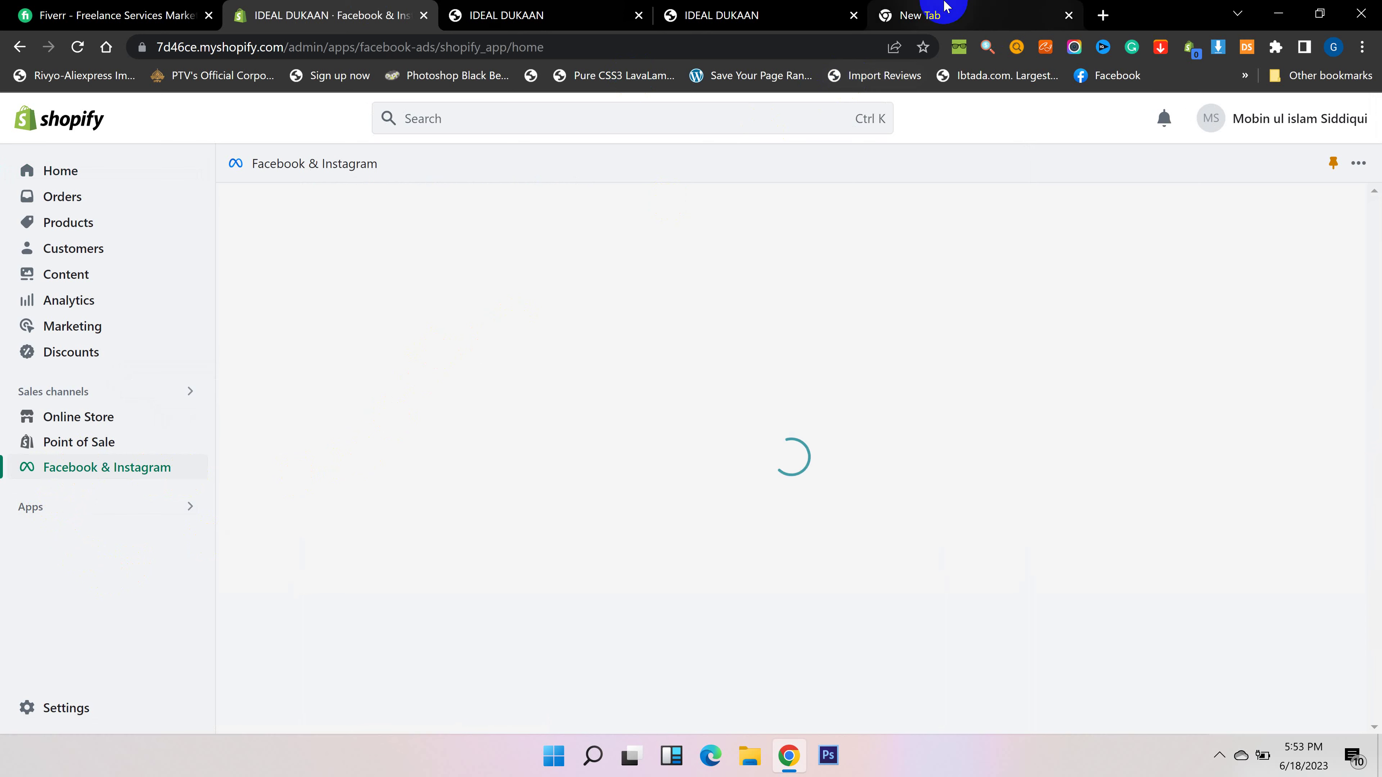
click(1012, 19)
click(359, 16)
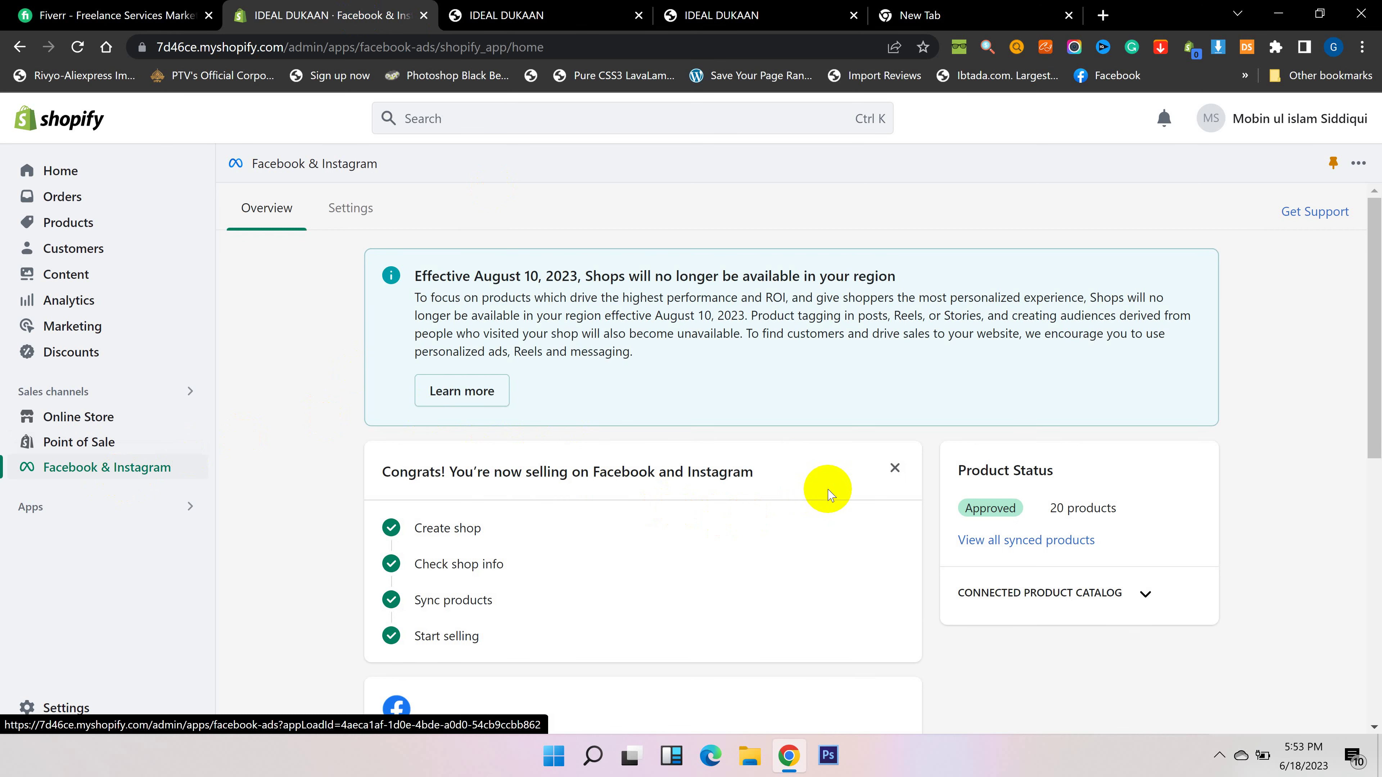
Examine the Facebook & Instagram overview, highlighting the effective date and regional Shops availability text in the notice
scroll(889, 490, down, 5)
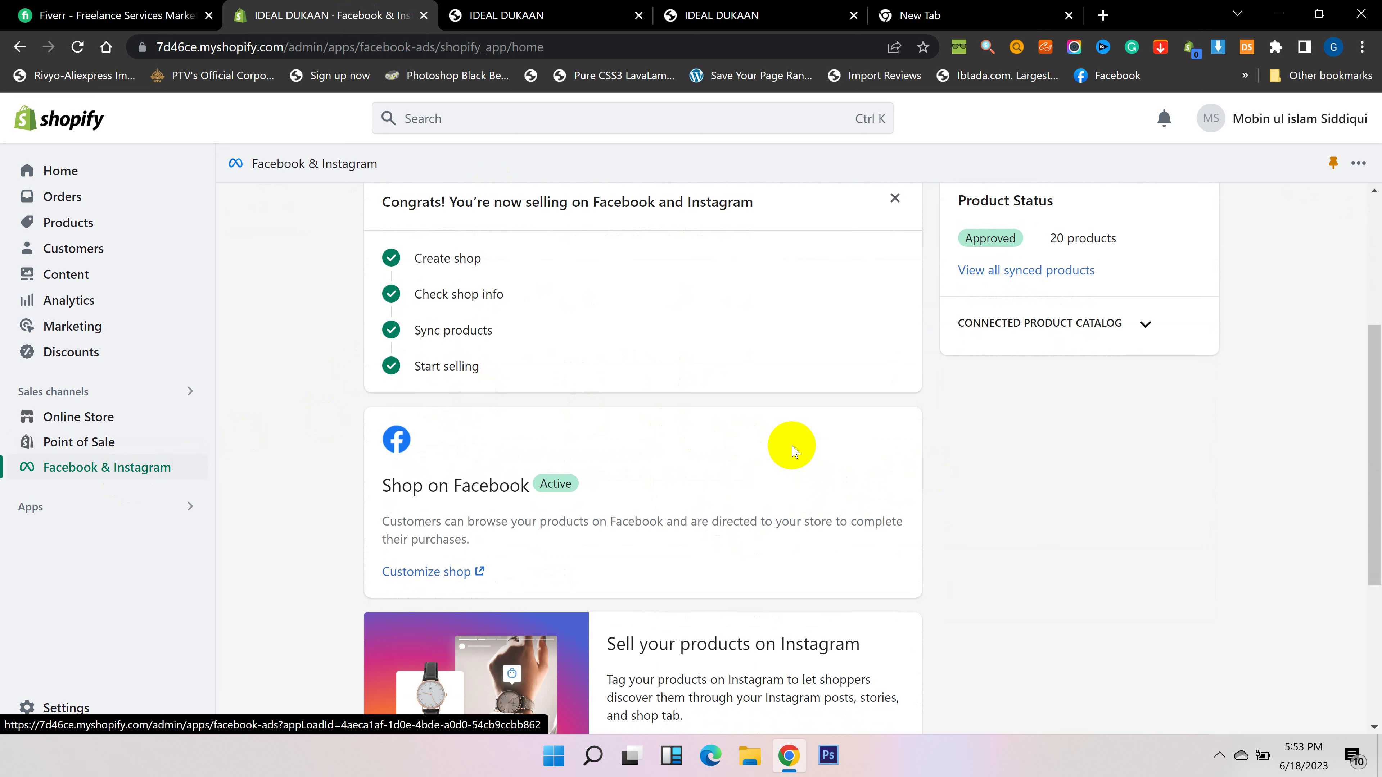
scroll(789, 447, up, 5)
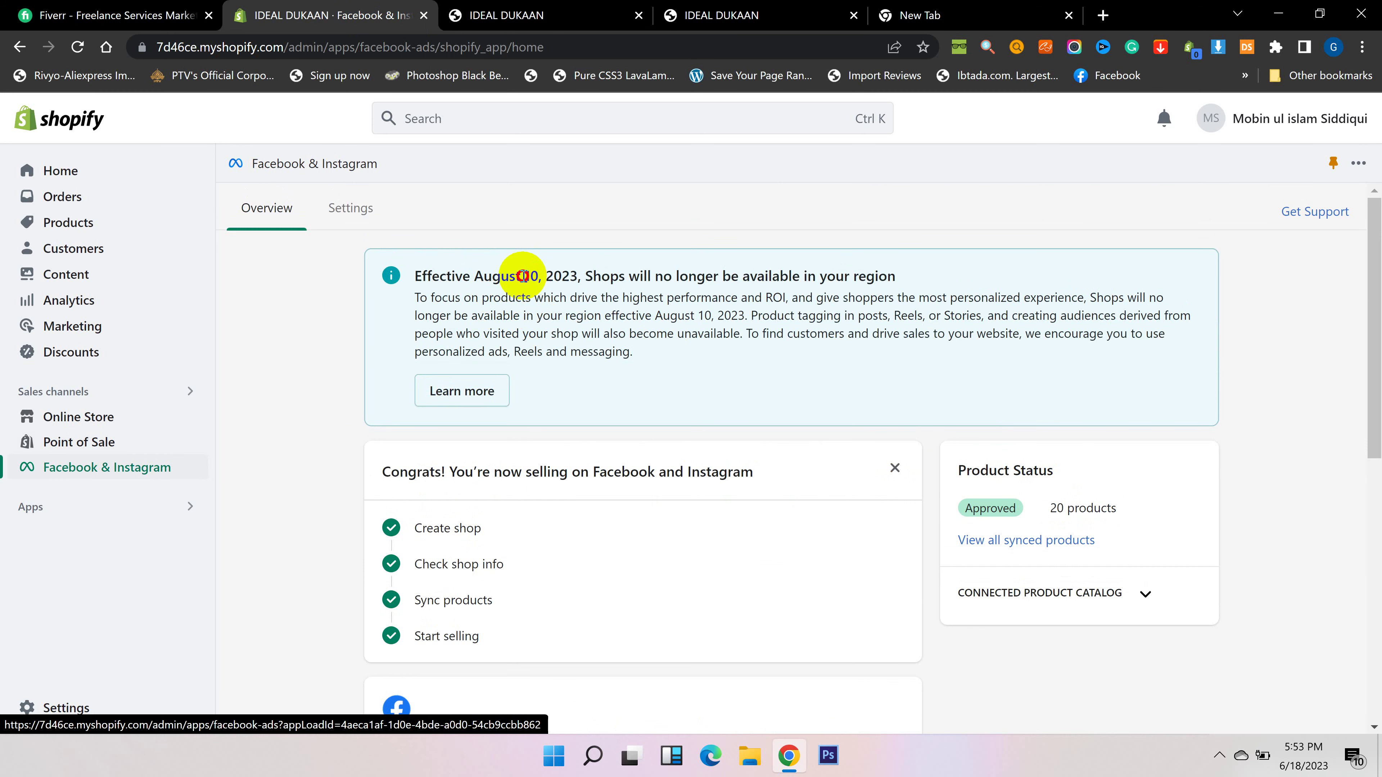
drag(524, 276, 578, 274)
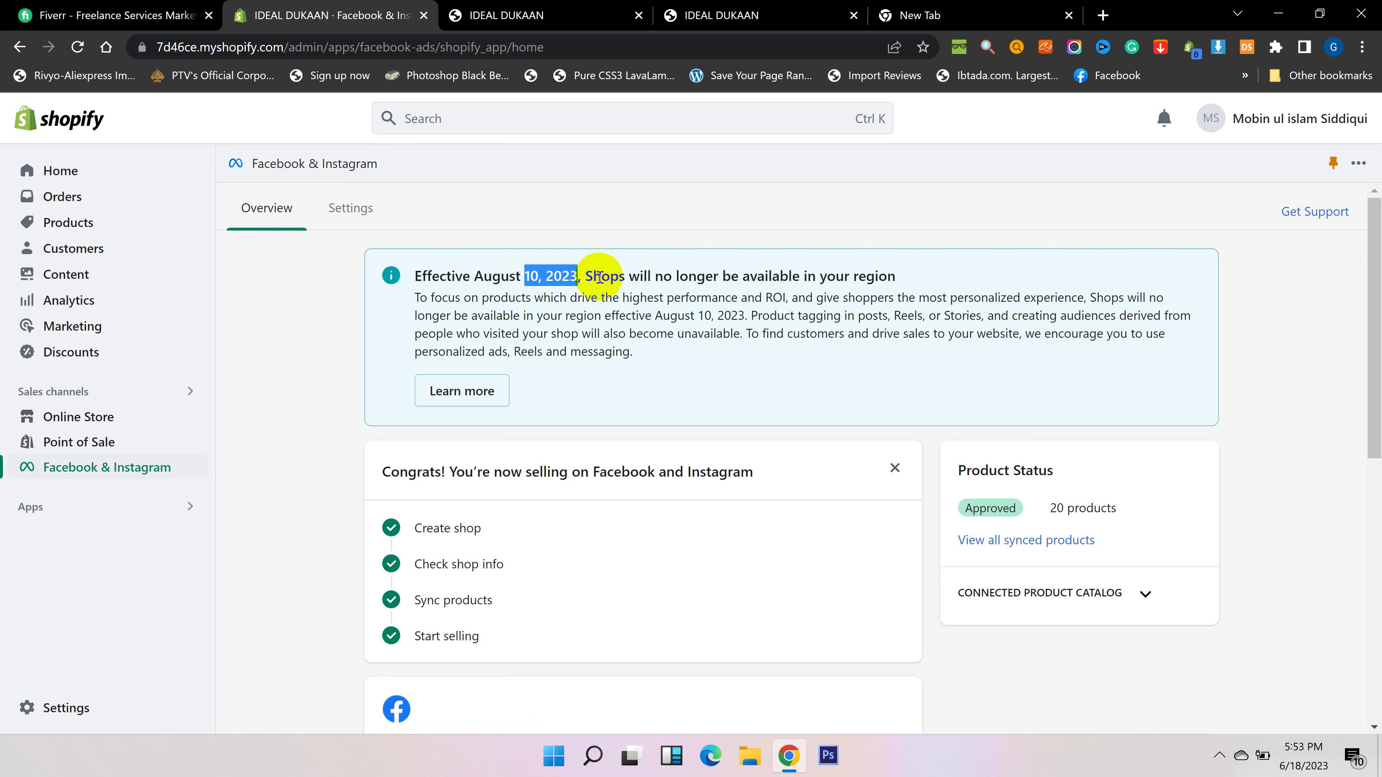
mouse_move(583, 276)
mouse_down()
mouse_move(913, 275)
mouse_move(585, 282)
mouse_up()
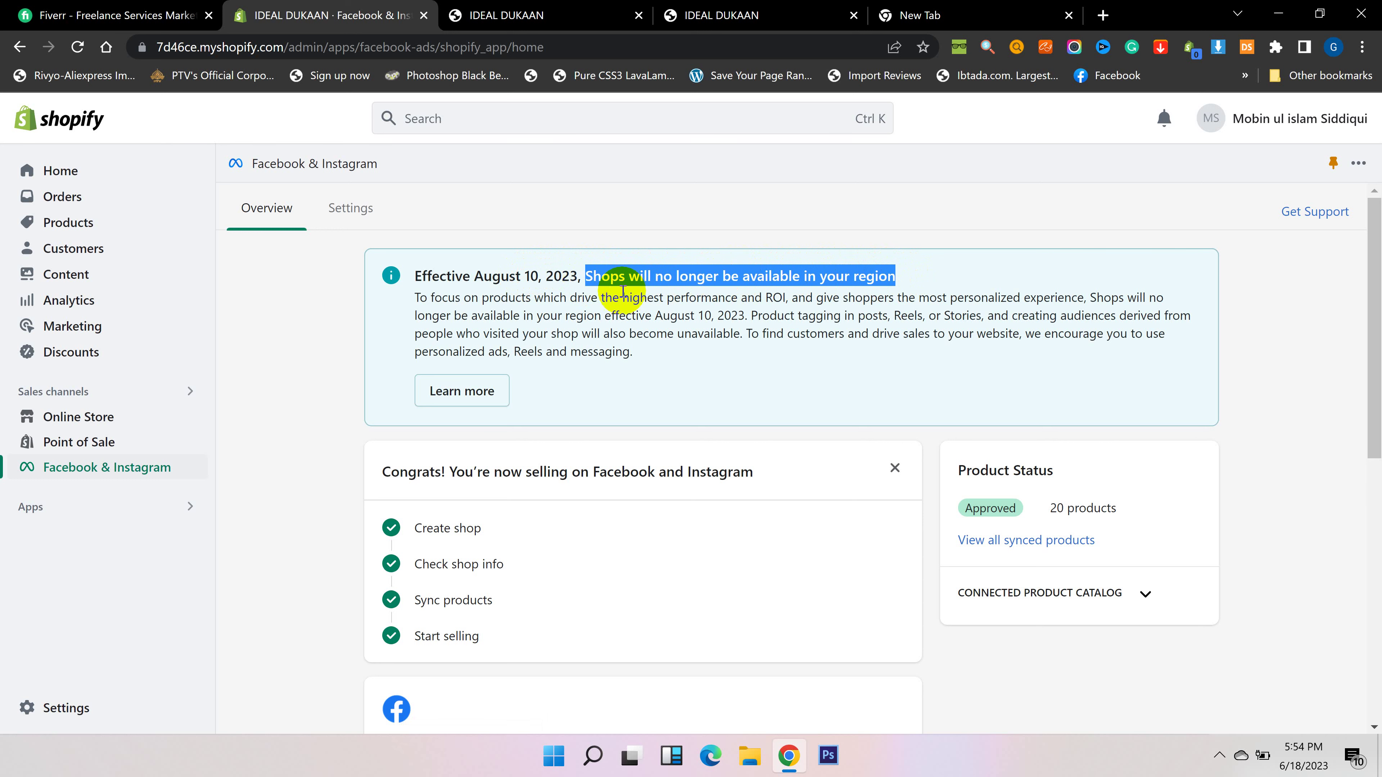
click(683, 362)
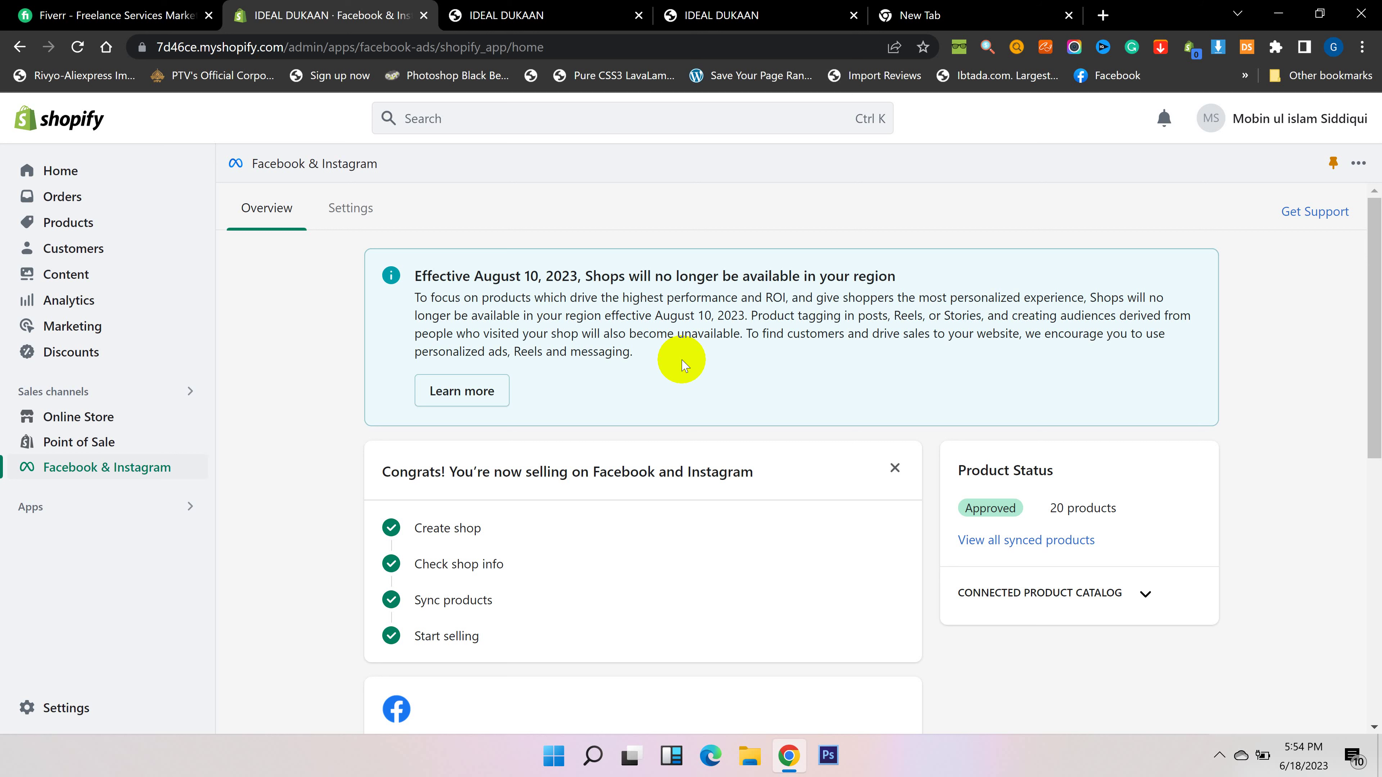
double_click(590, 276)
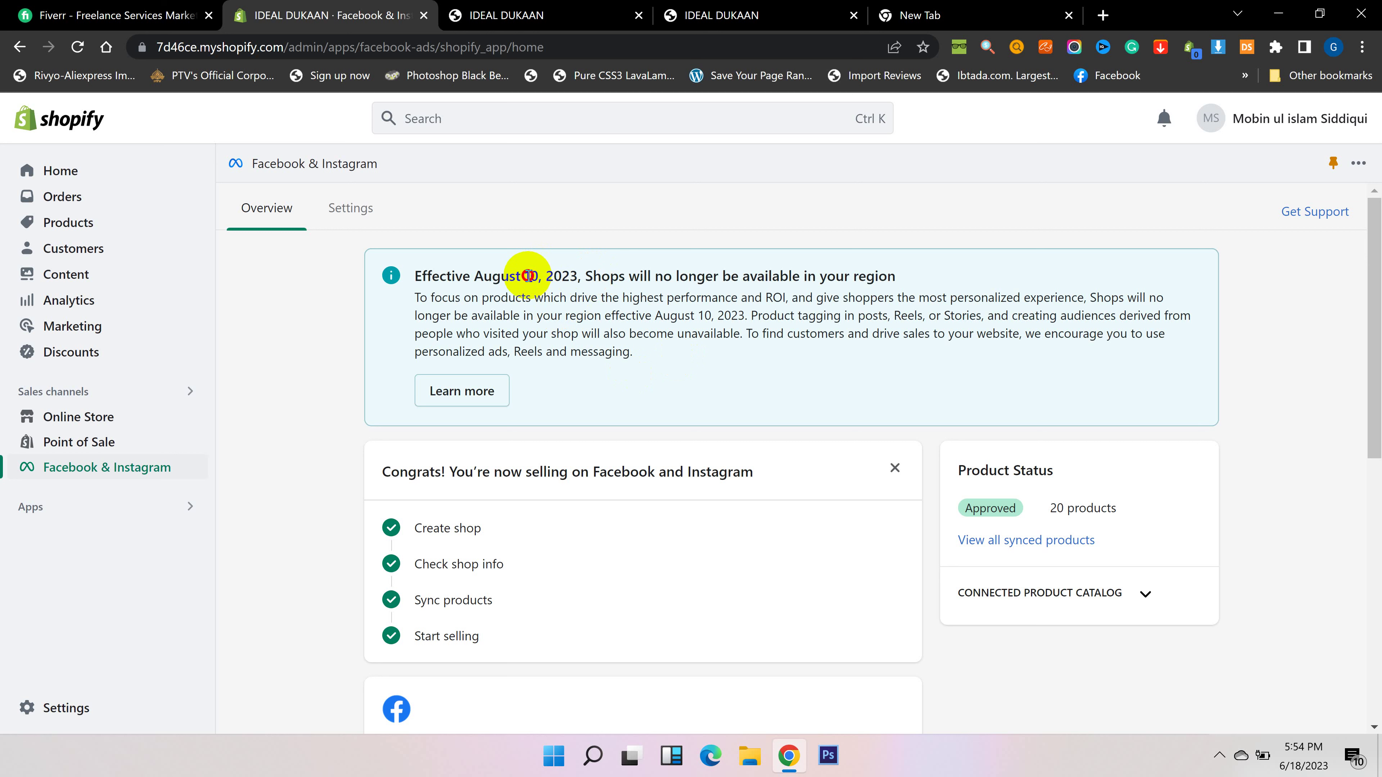
drag(528, 276, 914, 278)
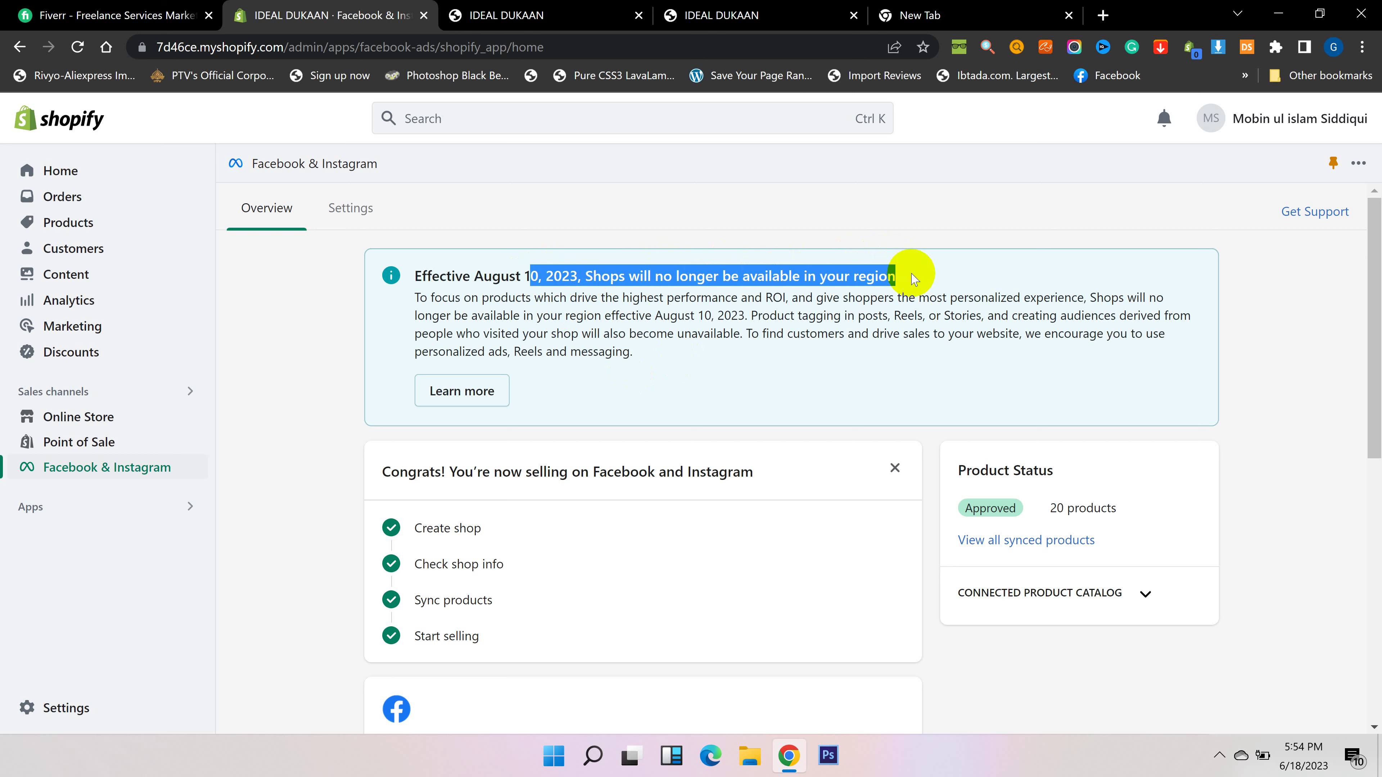
click(811, 279)
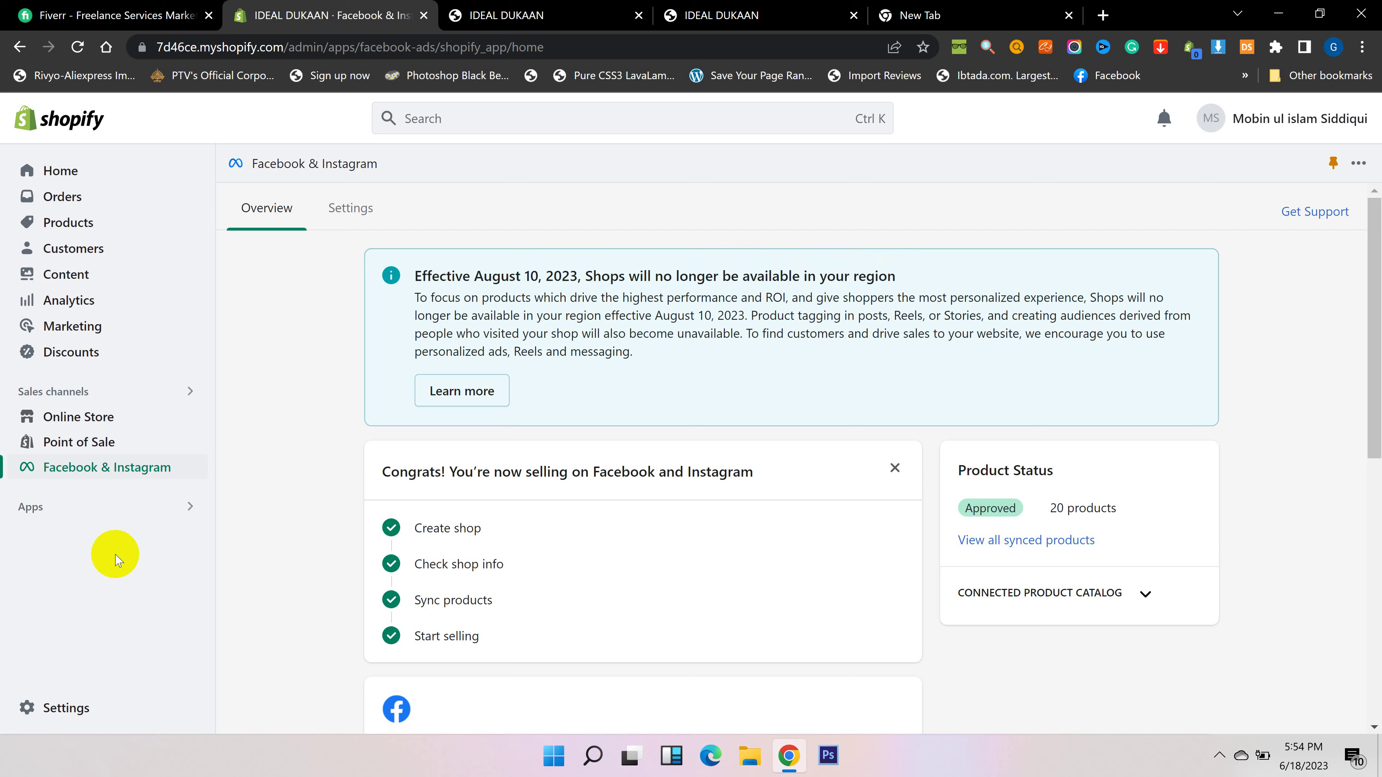
scroll(716, 565, down, 2)
scroll(670, 430, up, 2)
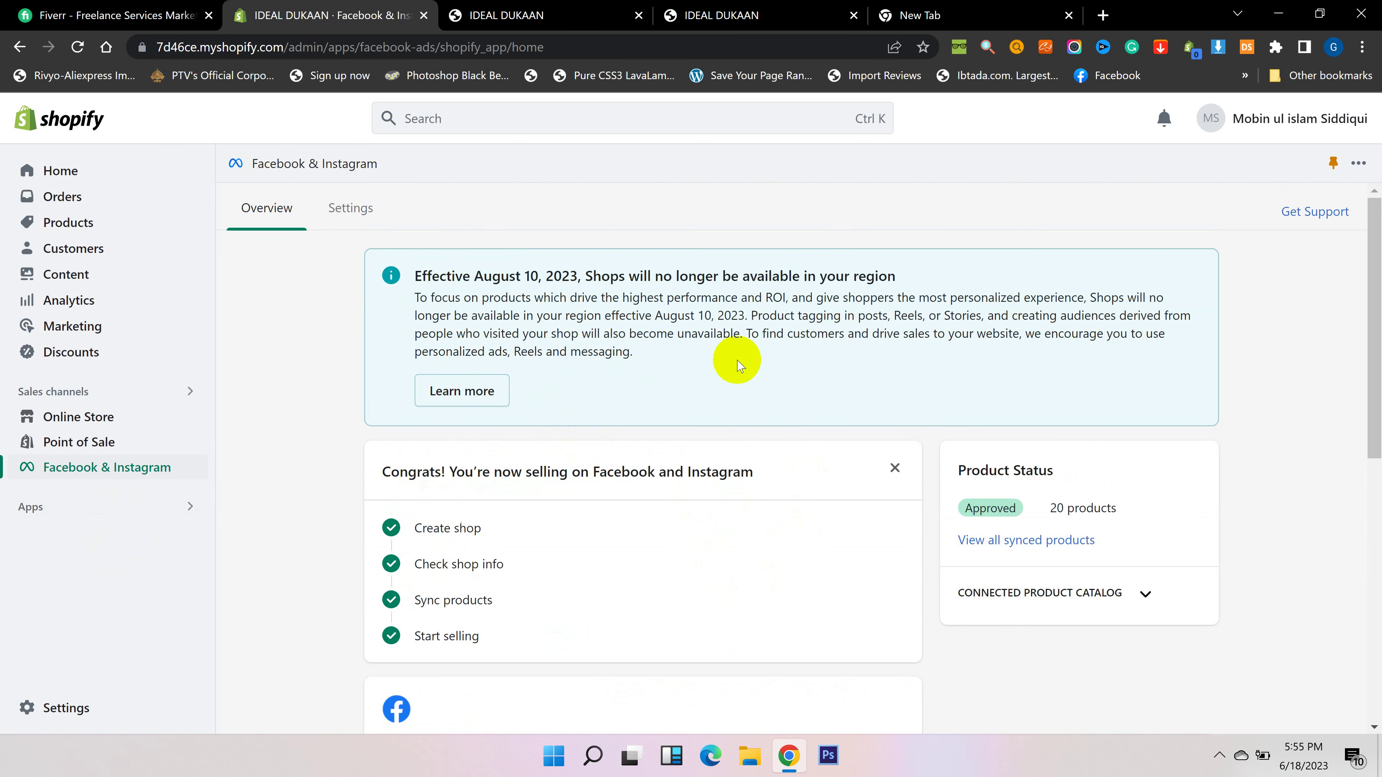
Review the setup checklist, the product status, and the Shop on Facebook section of the overview
scroll(719, 367, down, 4)
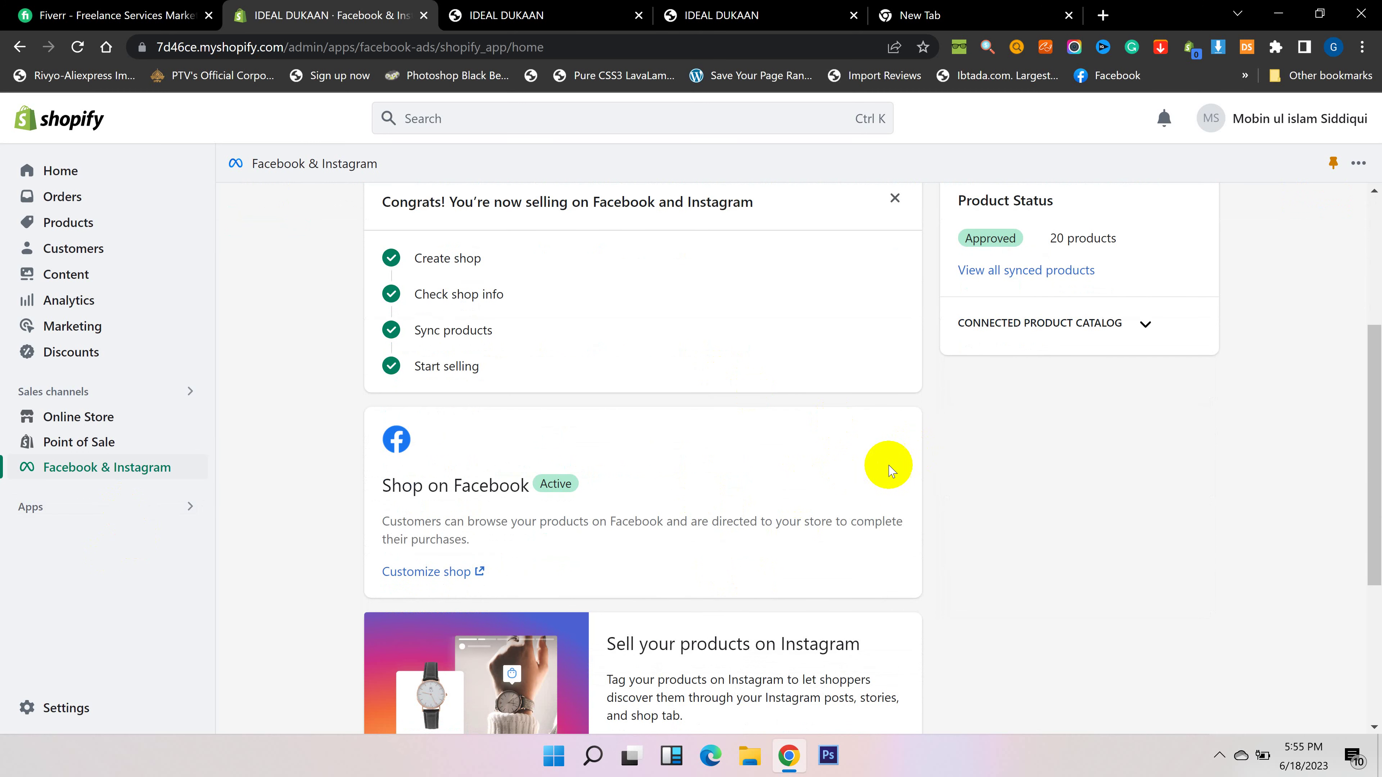
scroll(997, 457, up, 3)
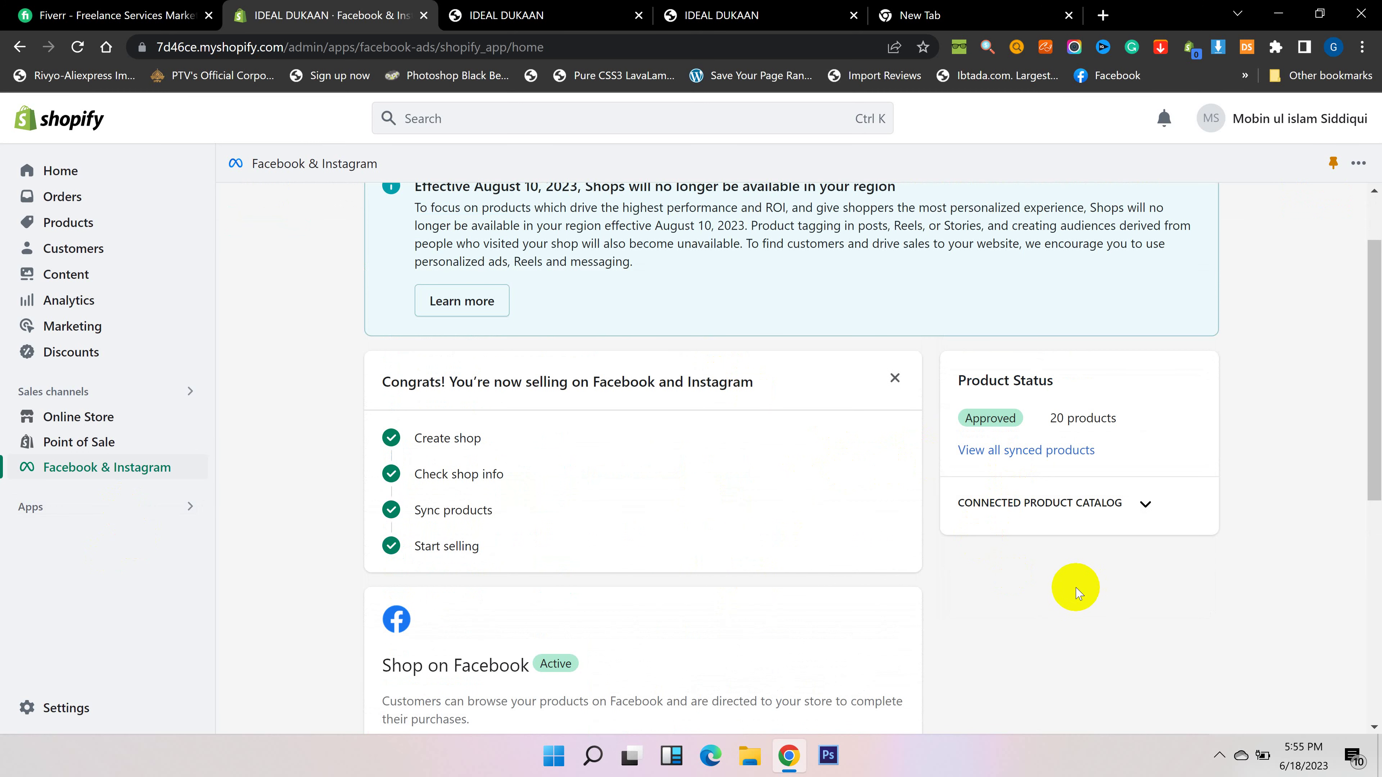
scroll(1075, 592, down, 3)
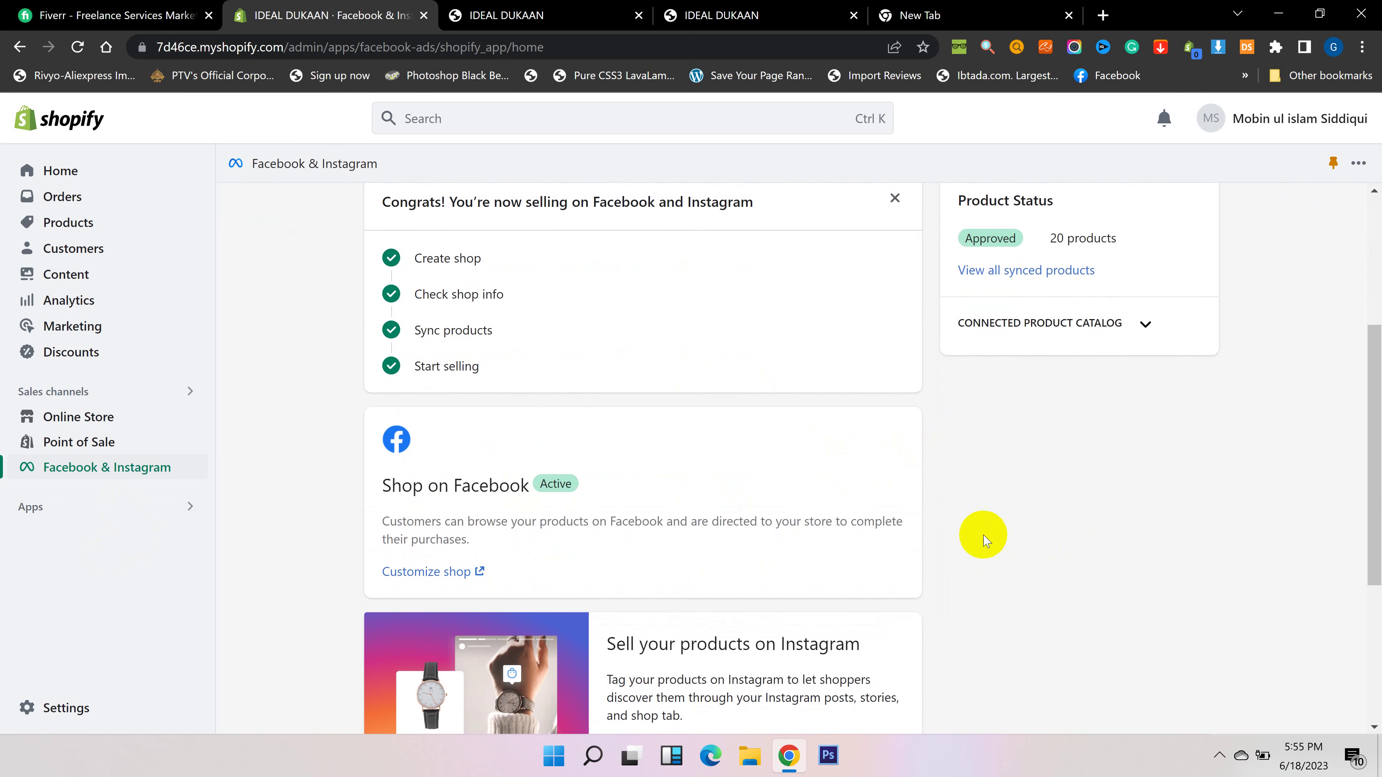
drag(376, 481, 537, 500)
click(983, 444)
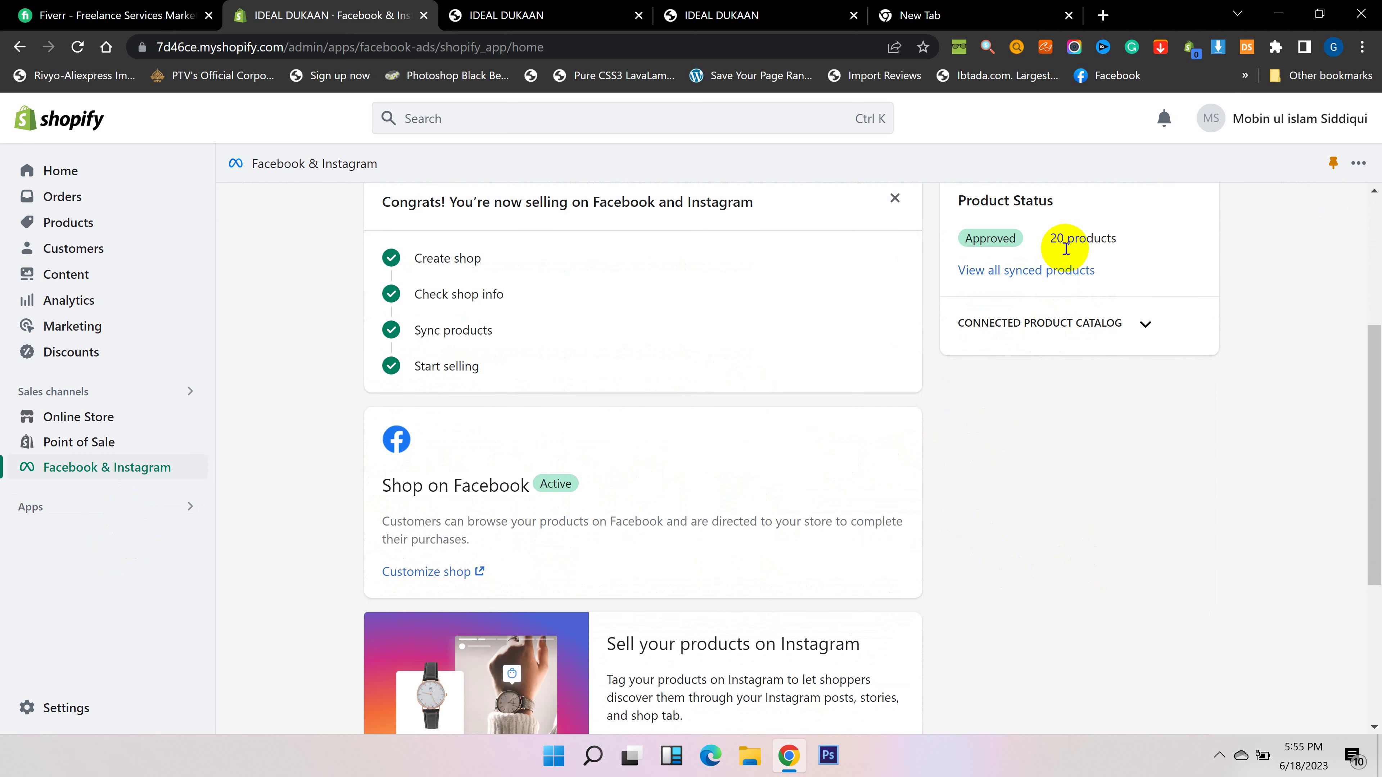
Expand the connected product catalog details and highlight the catalog ID
click(1145, 325)
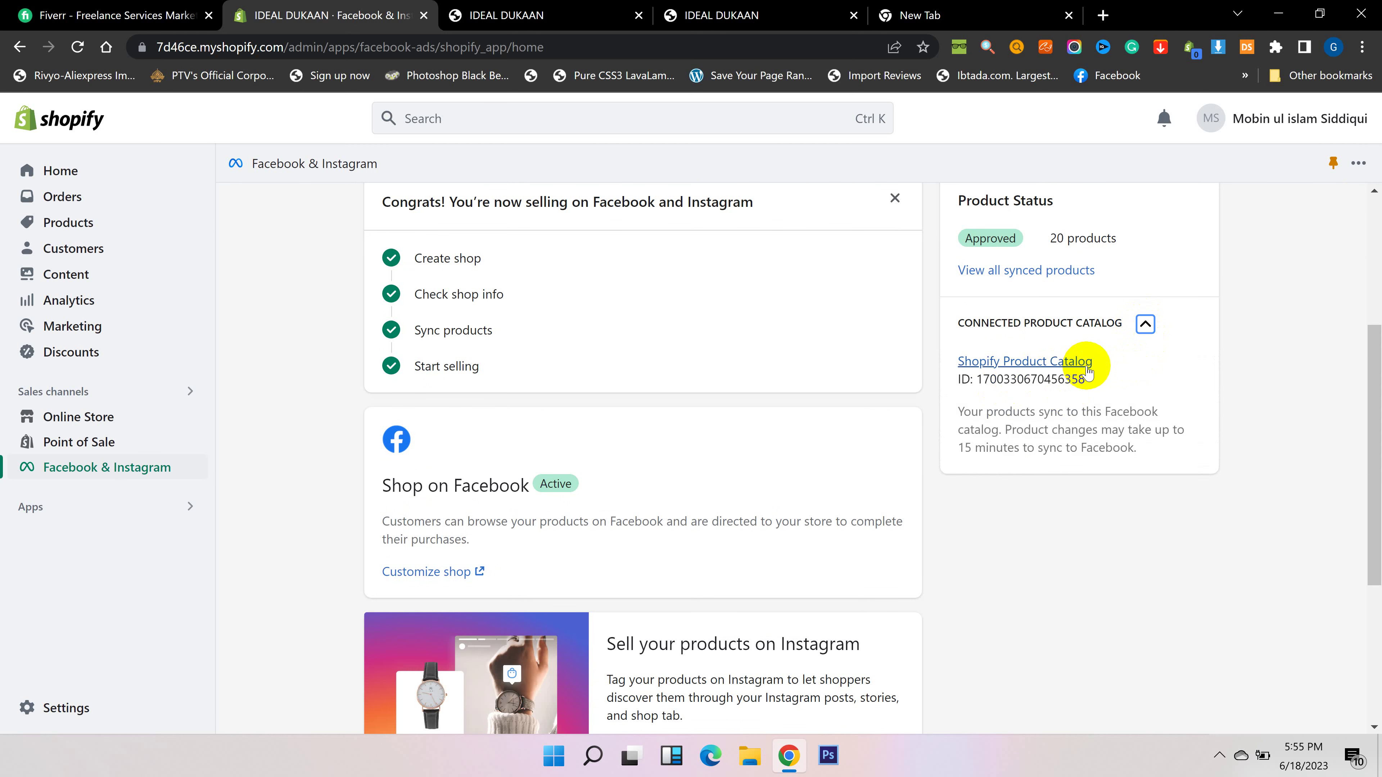
drag(1107, 364, 986, 376)
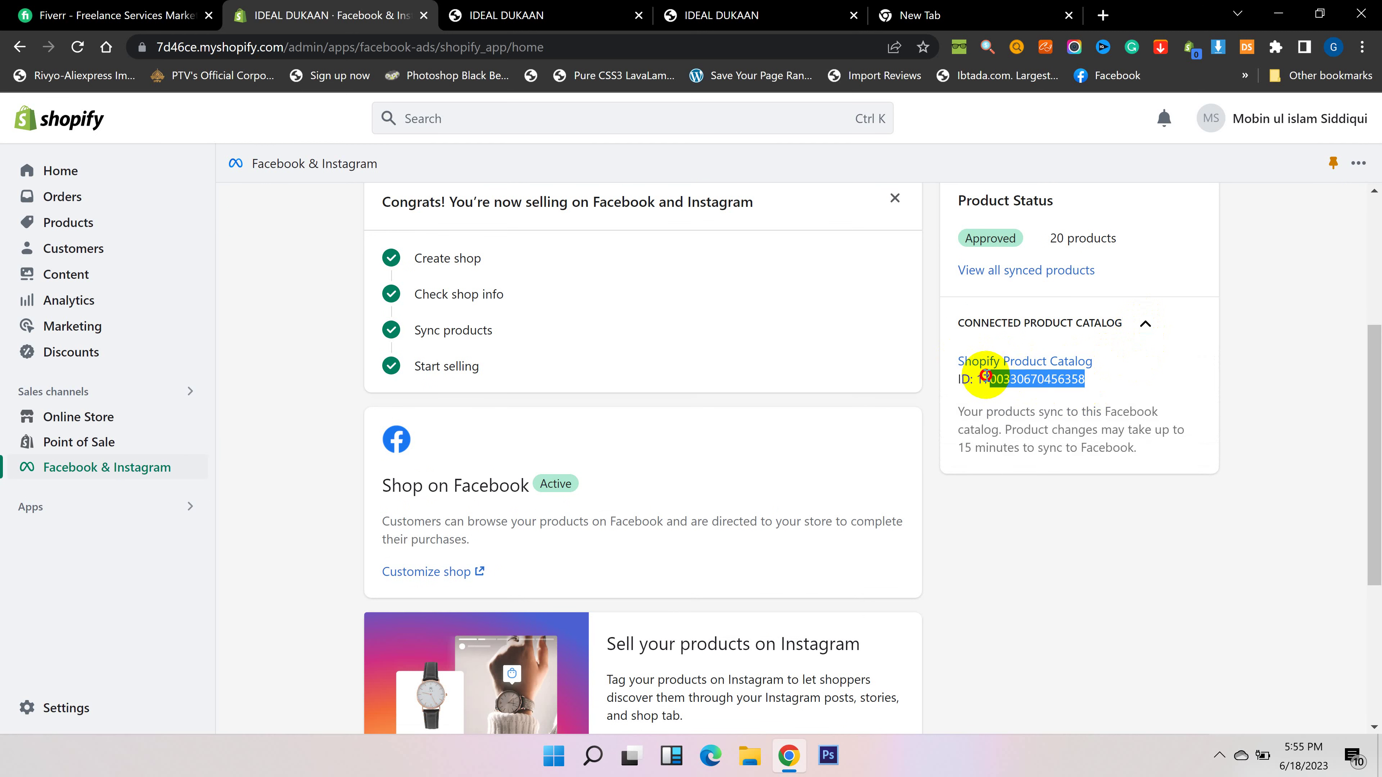
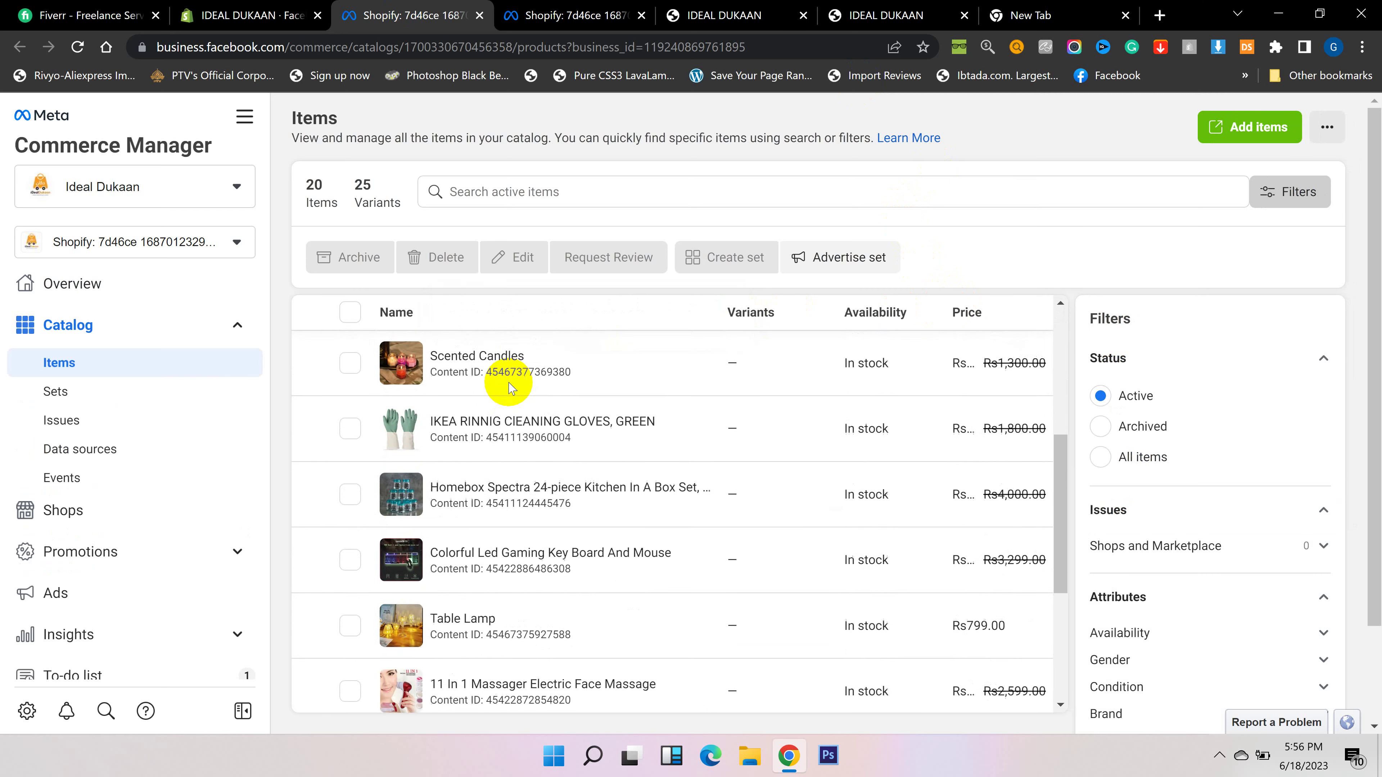
Look through the synced catalog items in Commerce Manager and open the catalog's Sets page
scroll(512, 438, up, 5)
scroll(509, 439, up, 5)
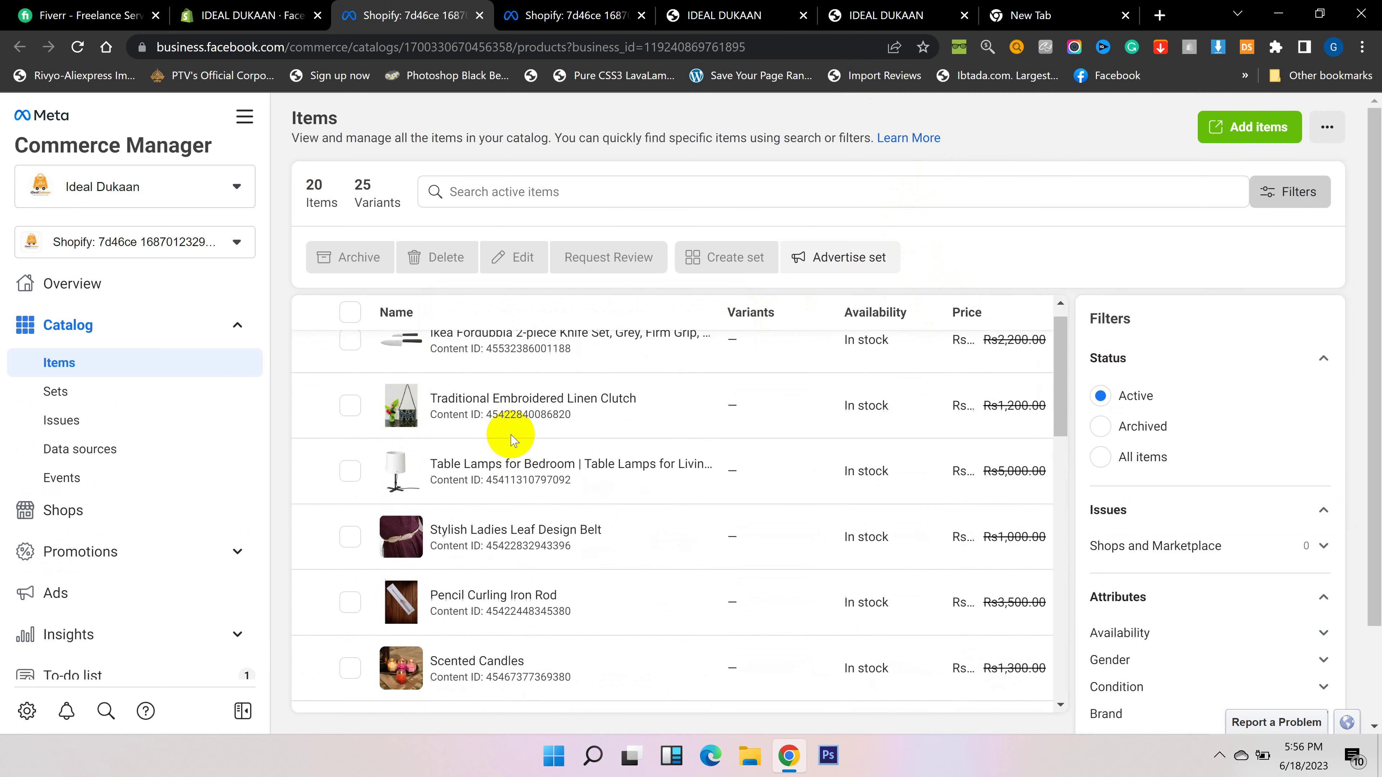
click(53, 399)
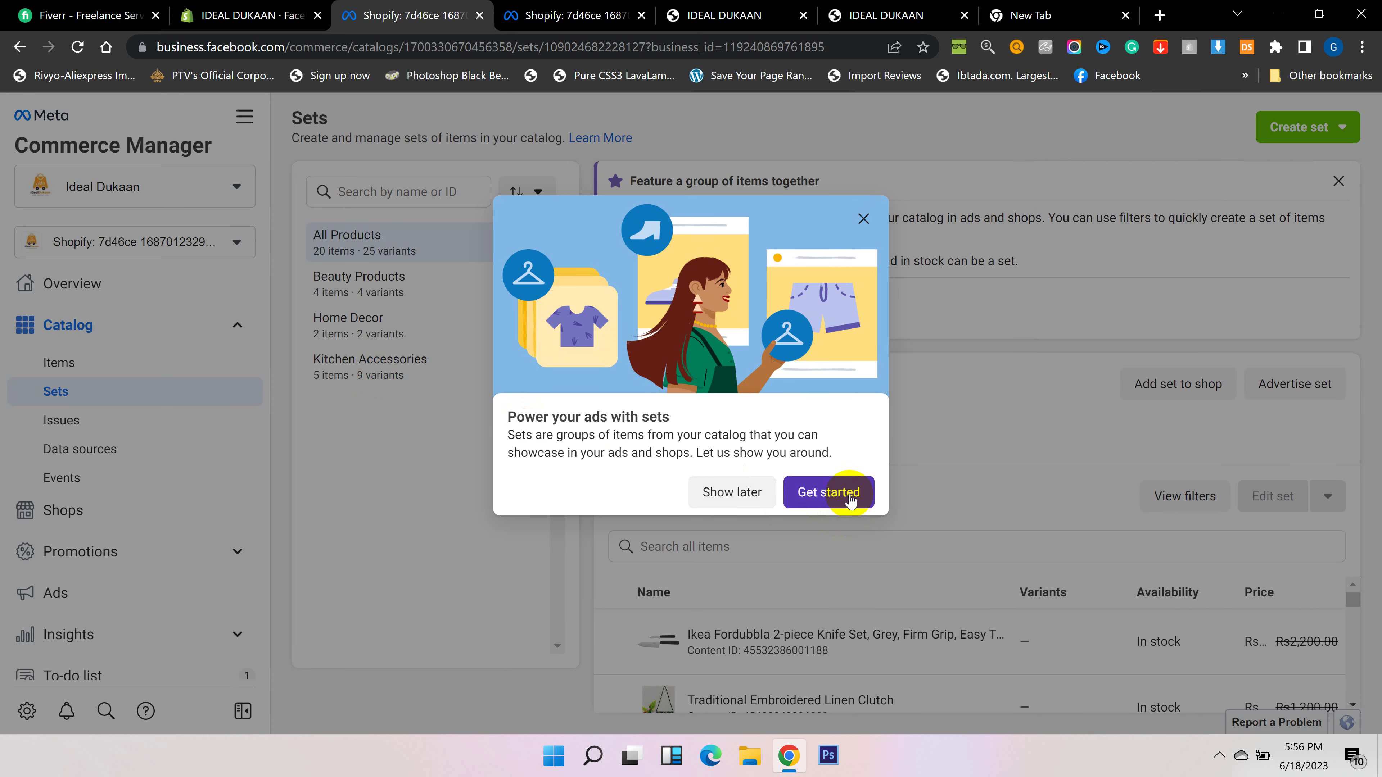
Go through the guided introduction to catalog sets from start to finish
click(851, 500)
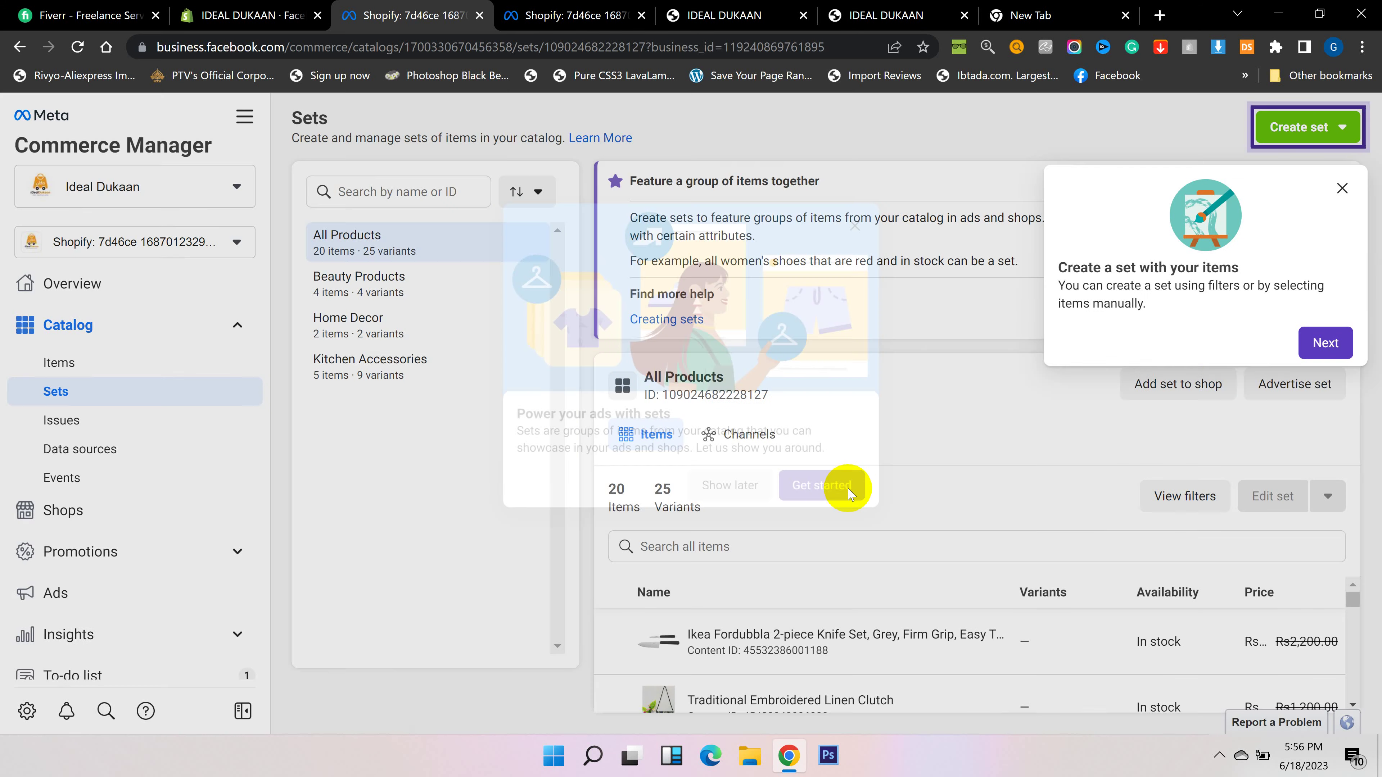
click(1321, 343)
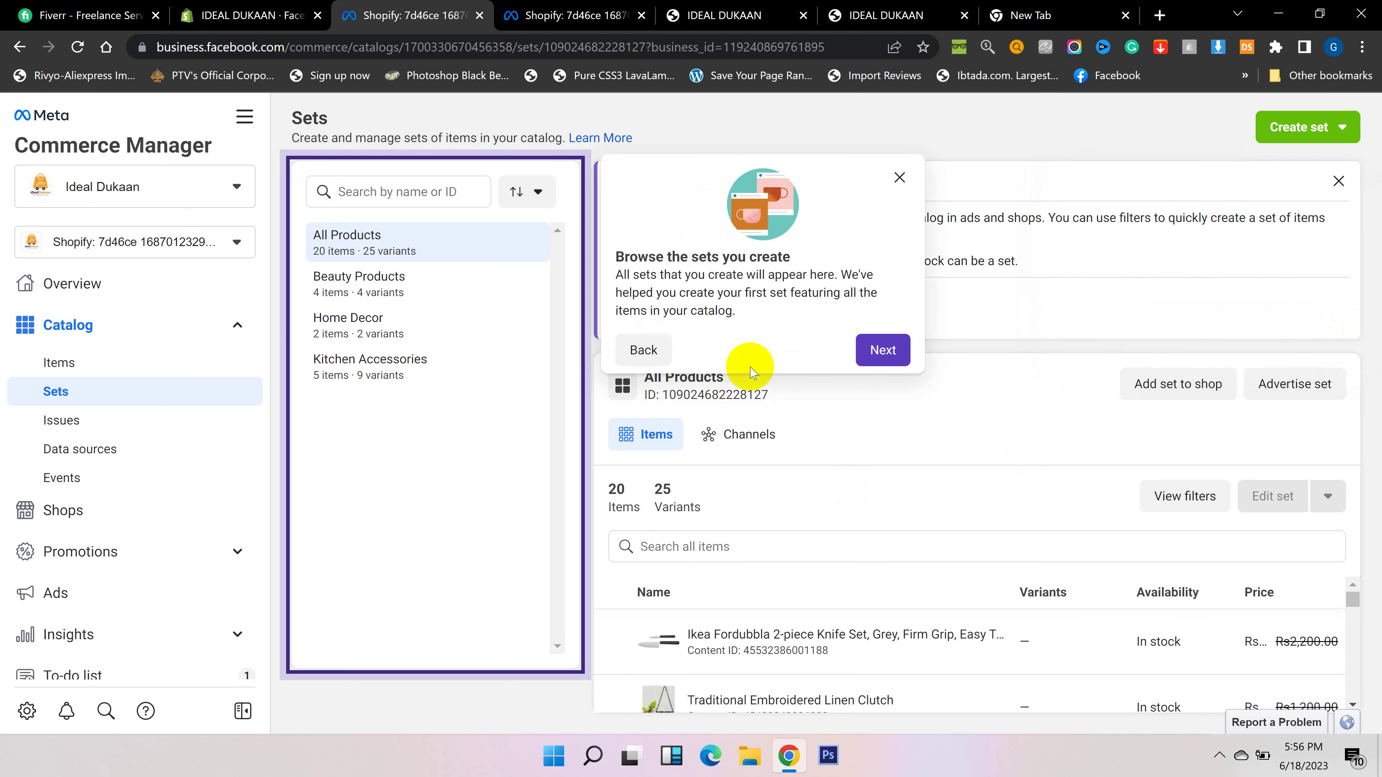
click(867, 357)
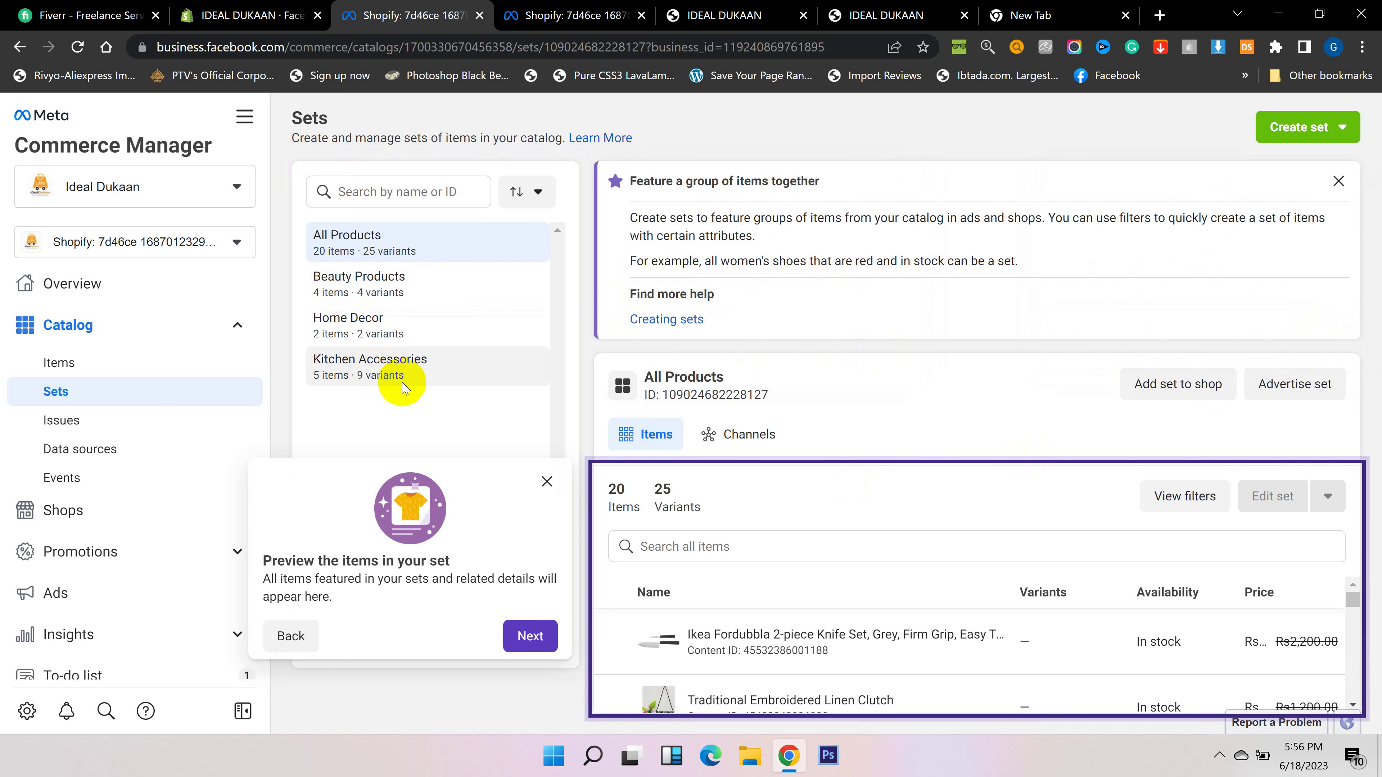
click(529, 636)
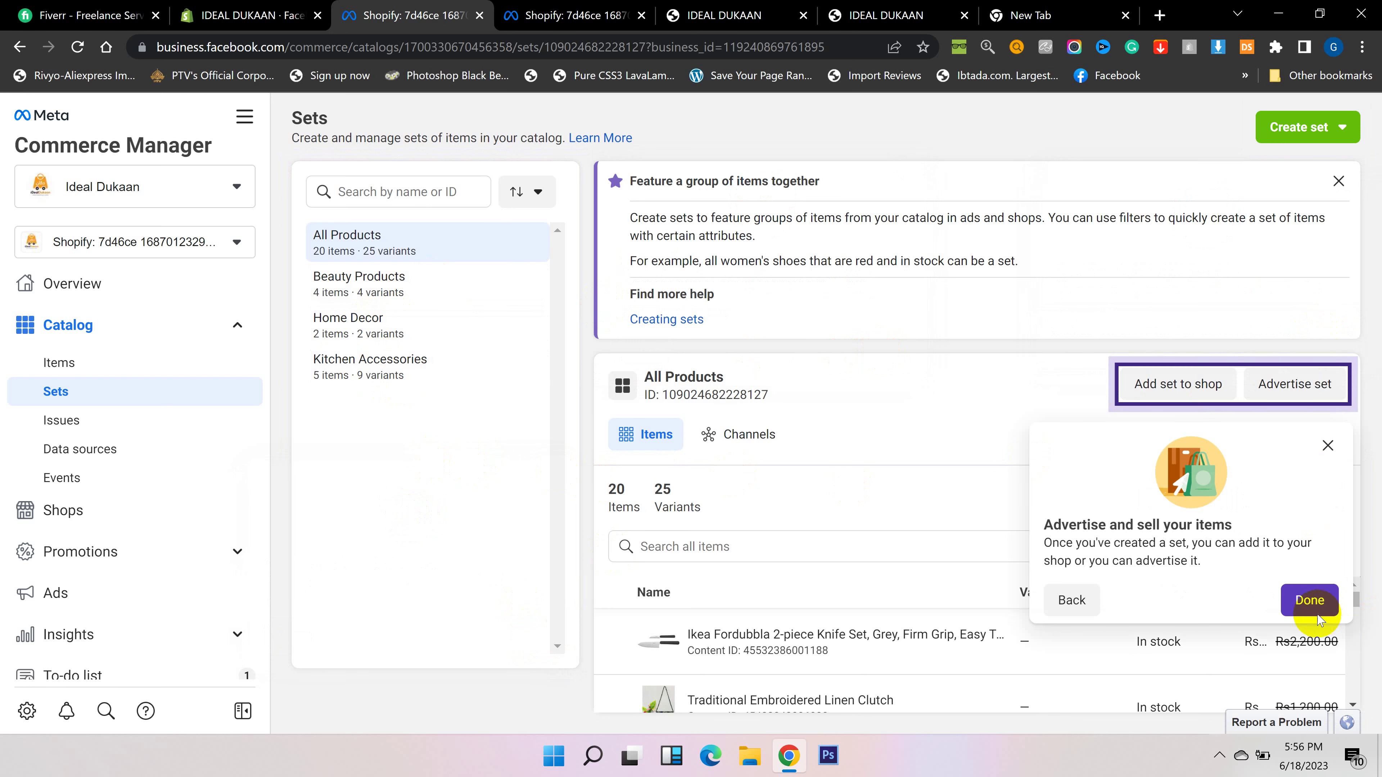
click(1311, 599)
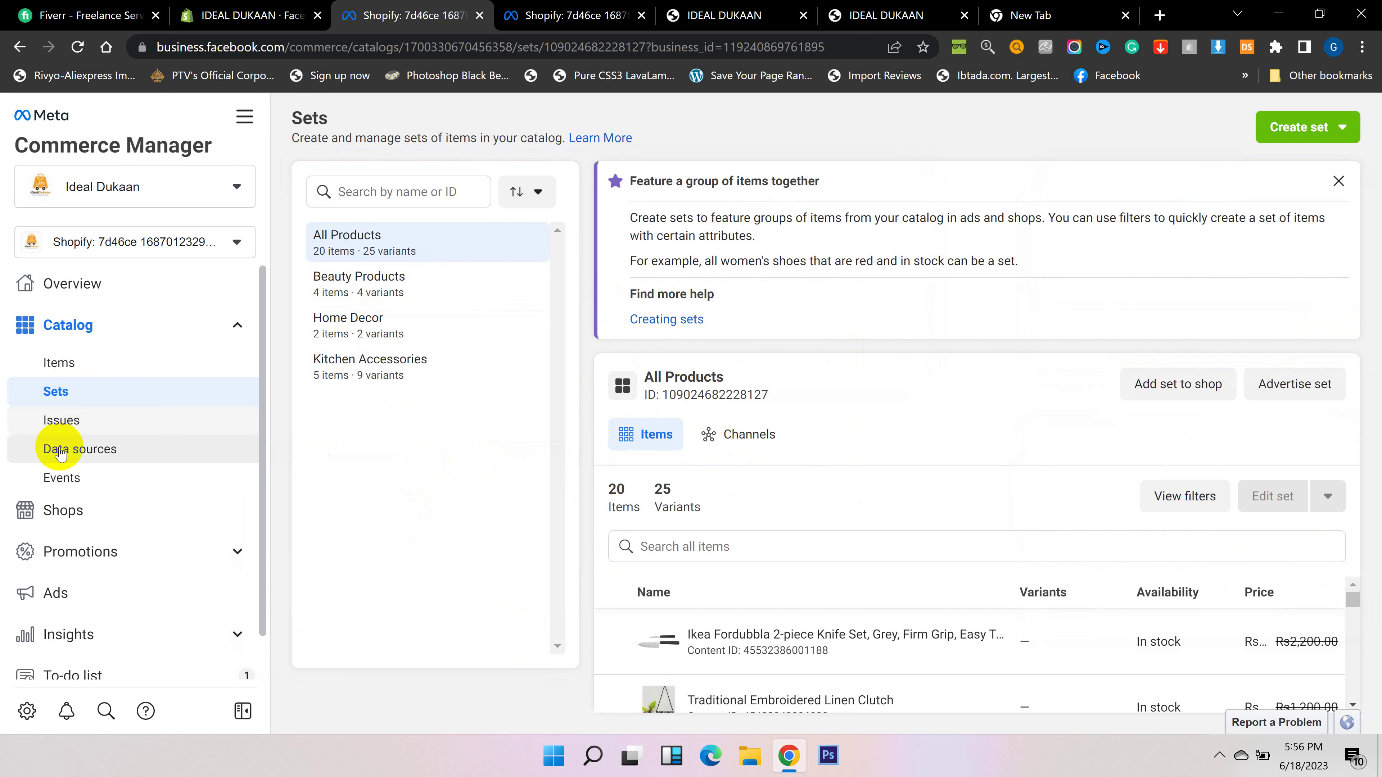
Open the catalog's Issues page and check the issue types available for filtering
click(79, 427)
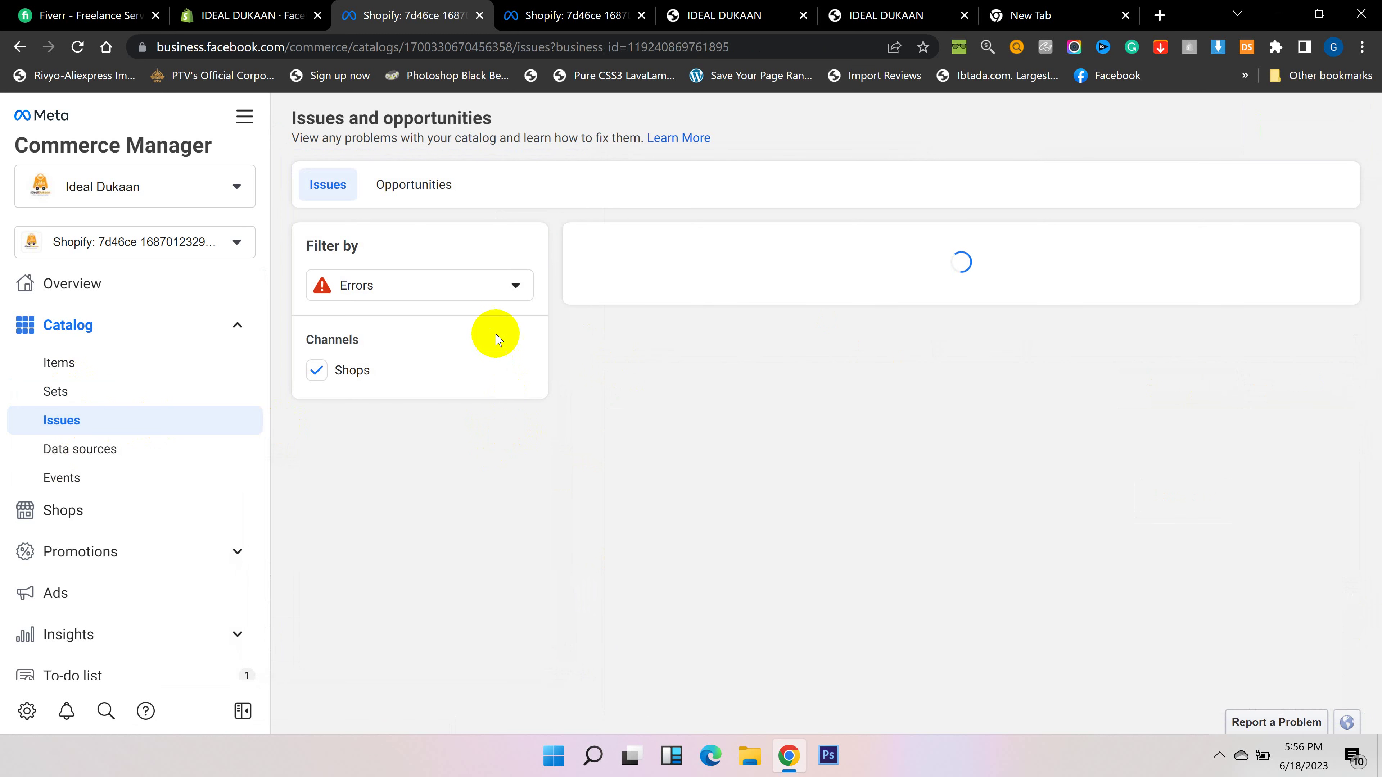
click(505, 286)
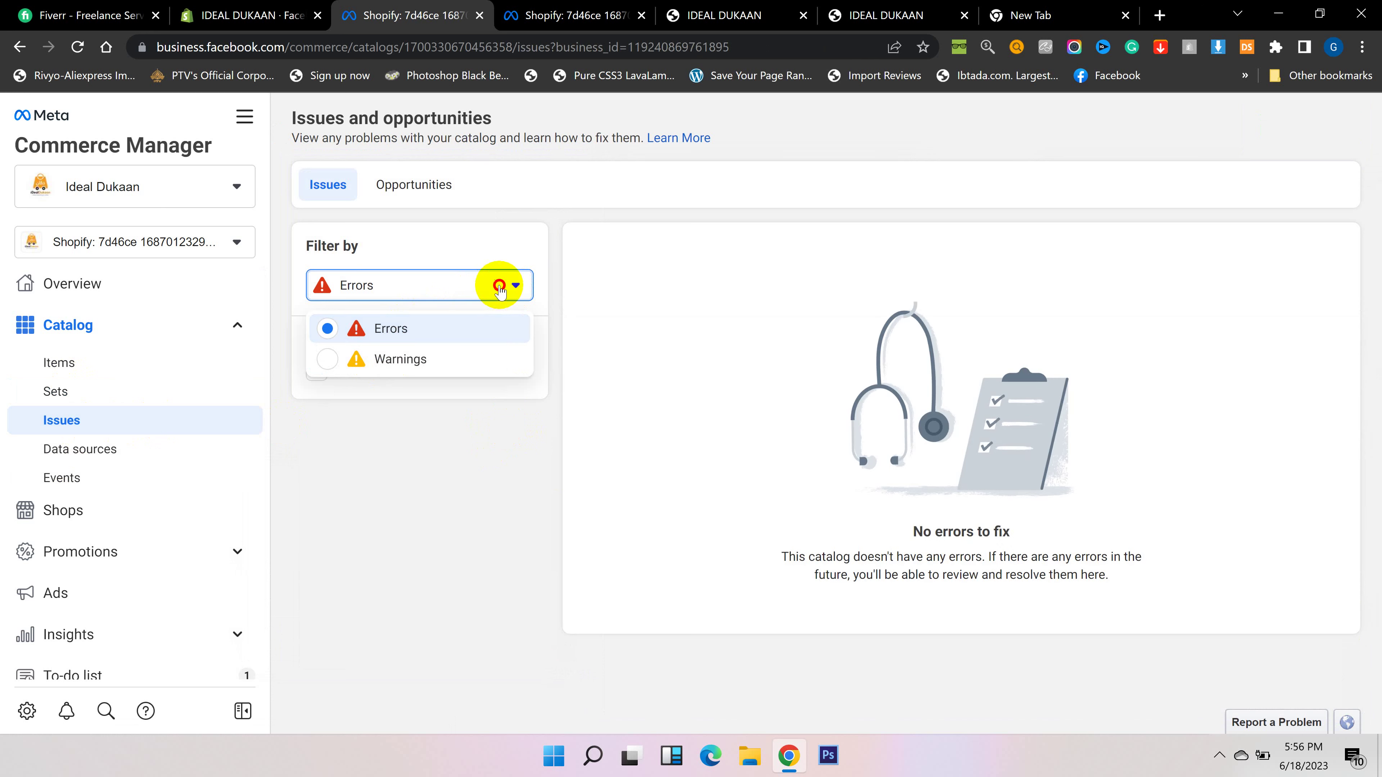
click(504, 285)
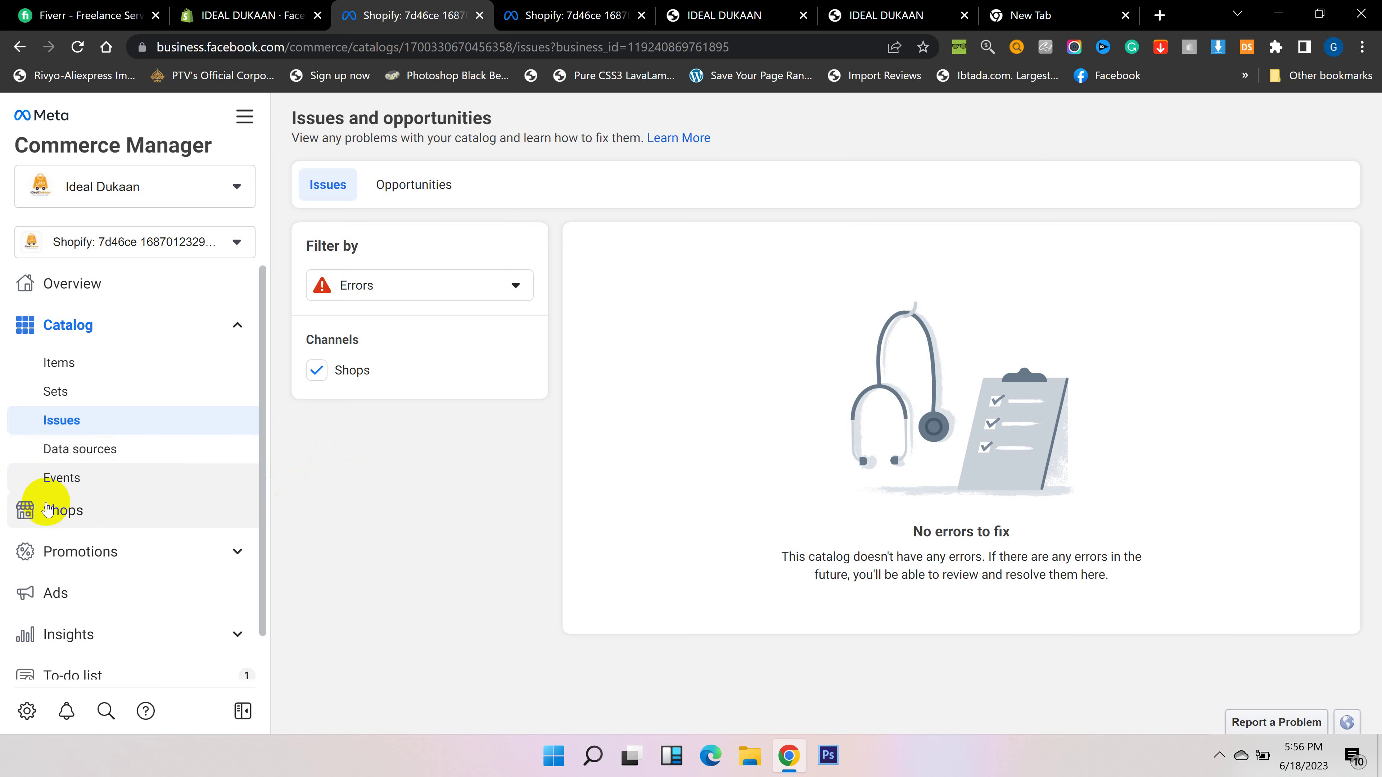
Open the Ideal Dukaan shop for editing and add the Kitchen Accessories collection to its shop collections
click(57, 511)
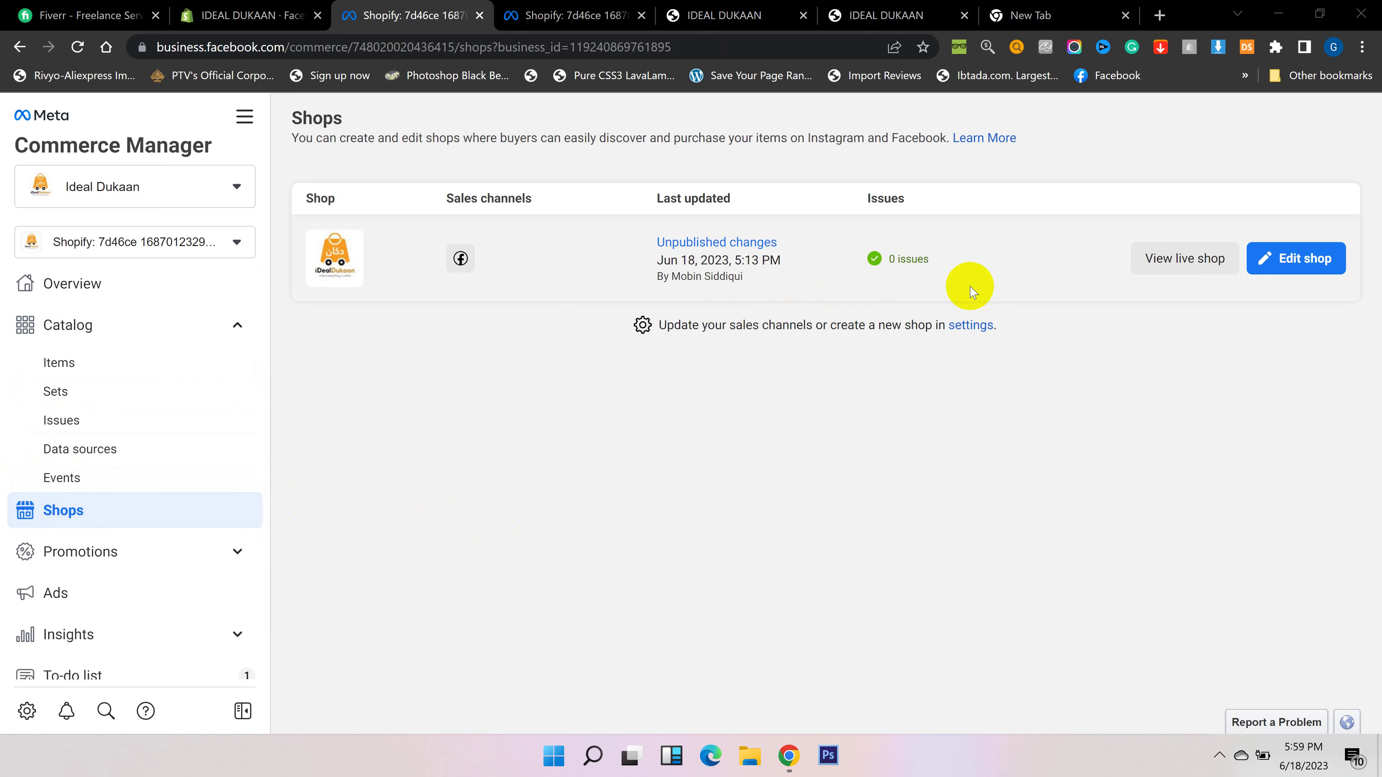
click(1295, 266)
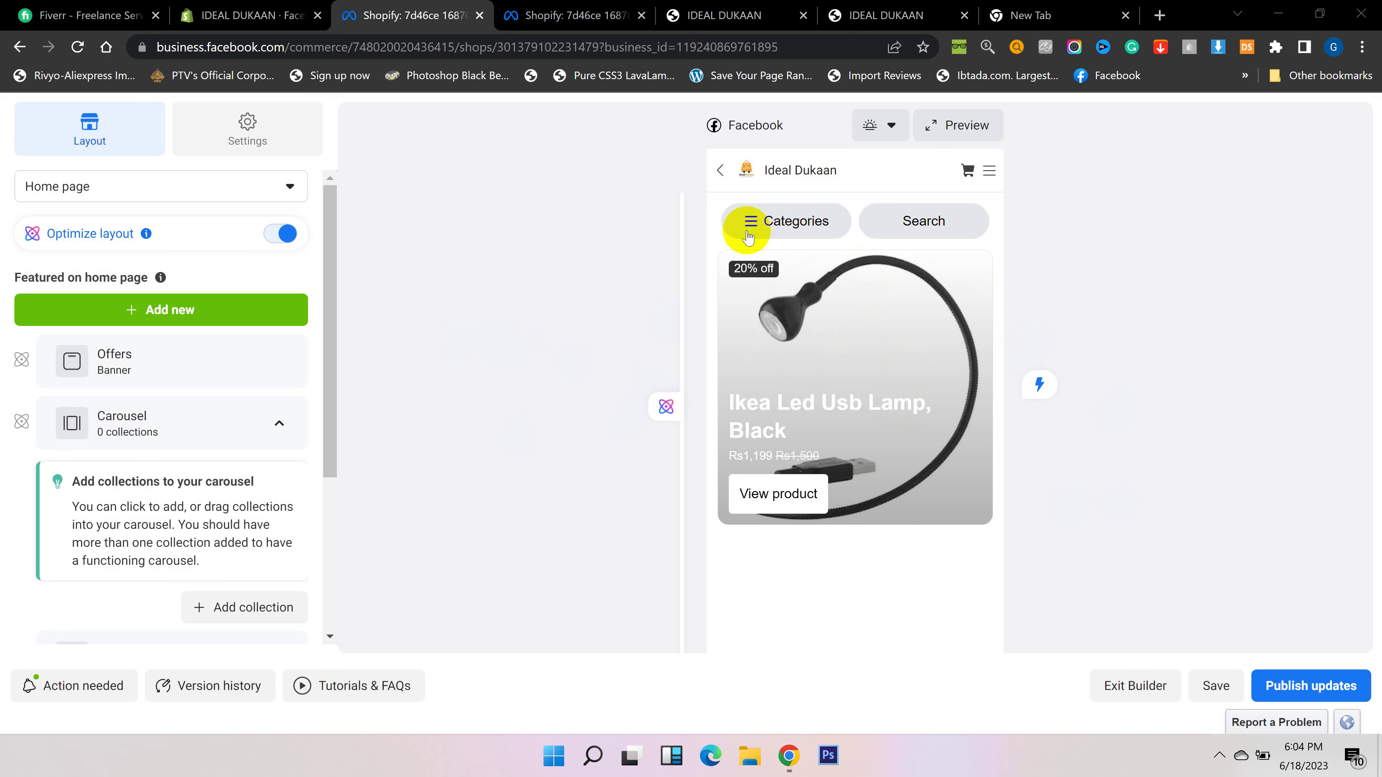
click(761, 232)
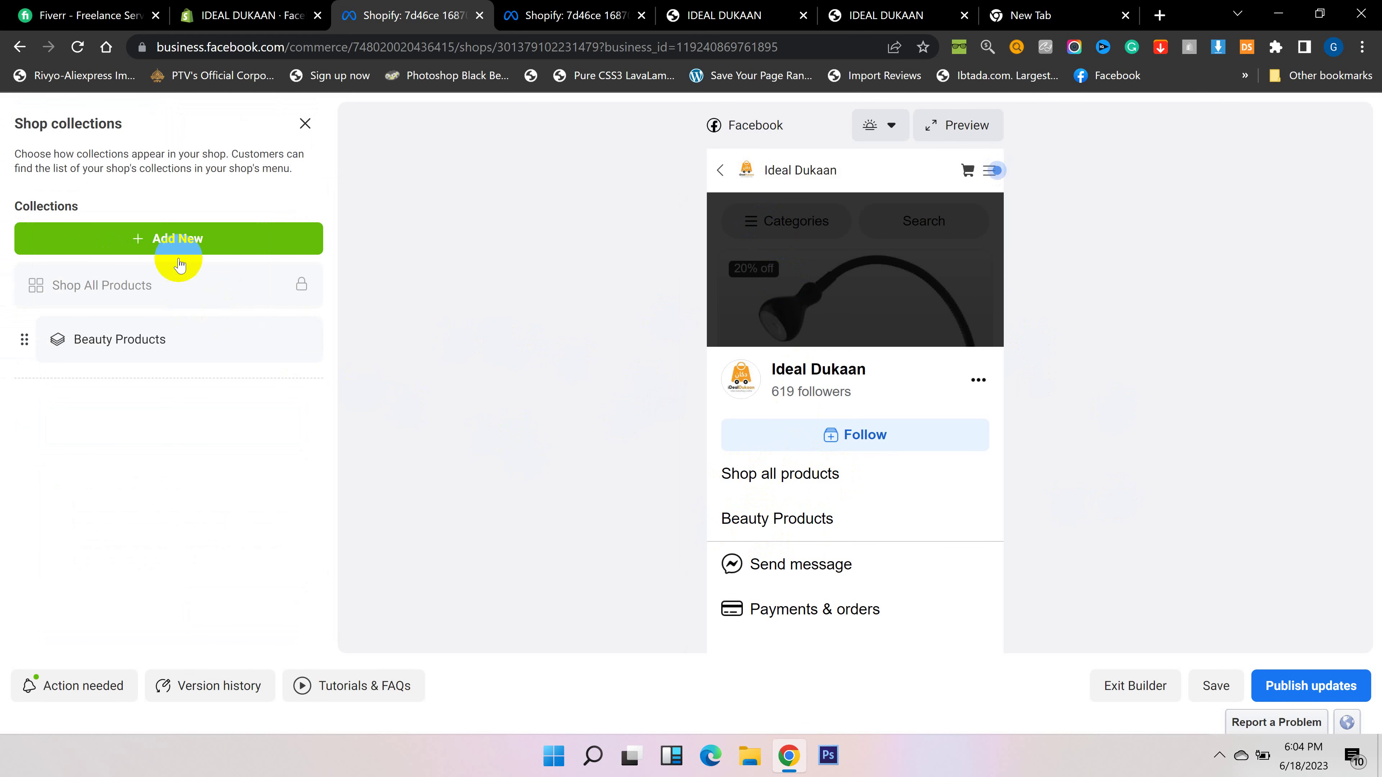
click(181, 237)
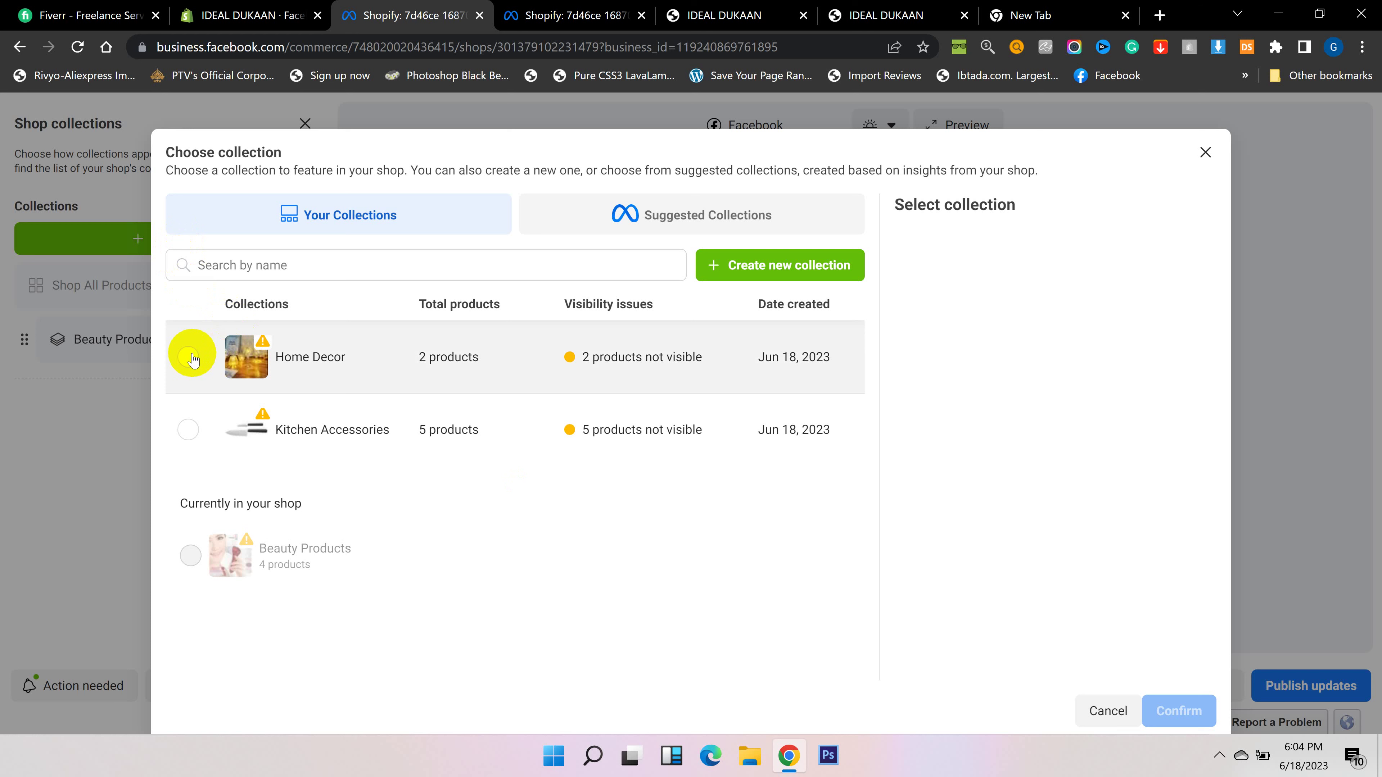
click(189, 357)
click(188, 429)
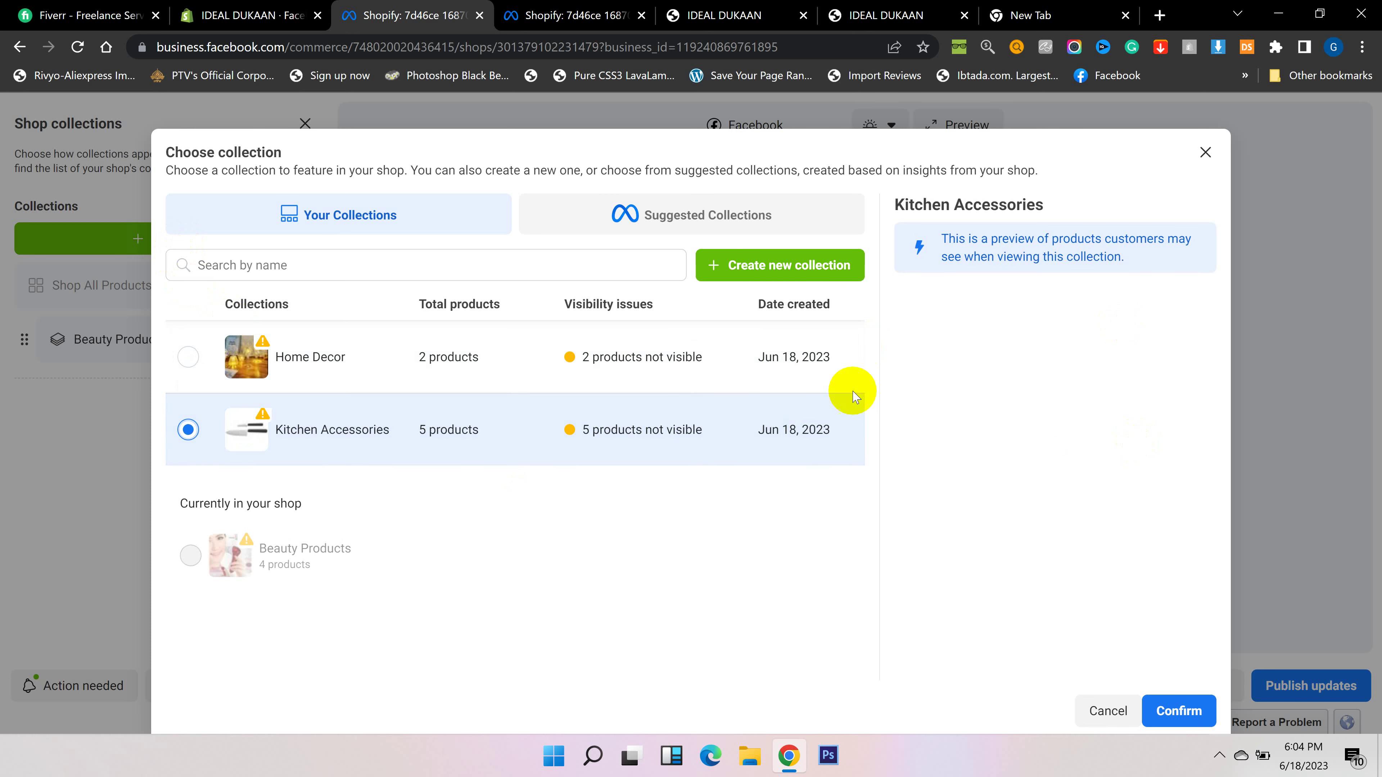
click(1179, 711)
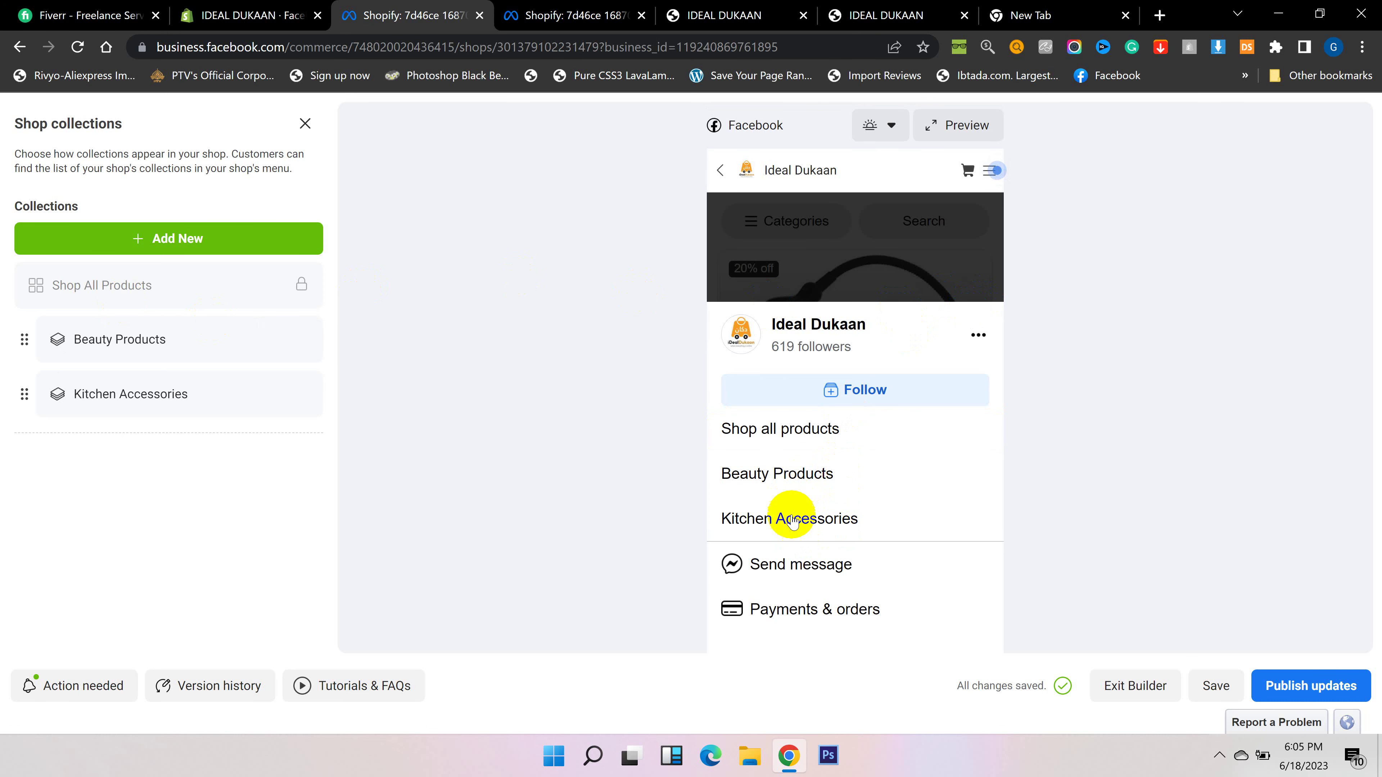
click(867, 265)
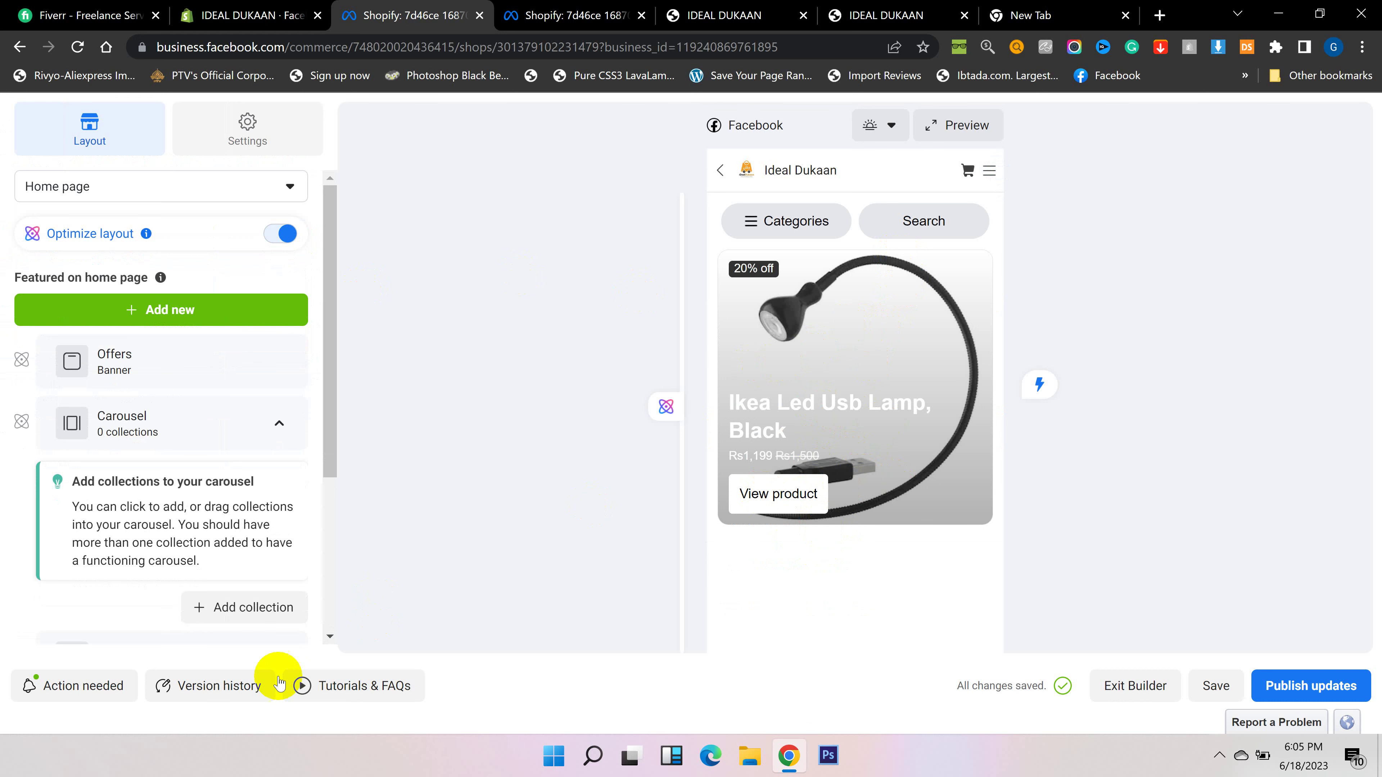
Add the Beauty Products collection to the home page carousel and publish the shop updates
click(223, 605)
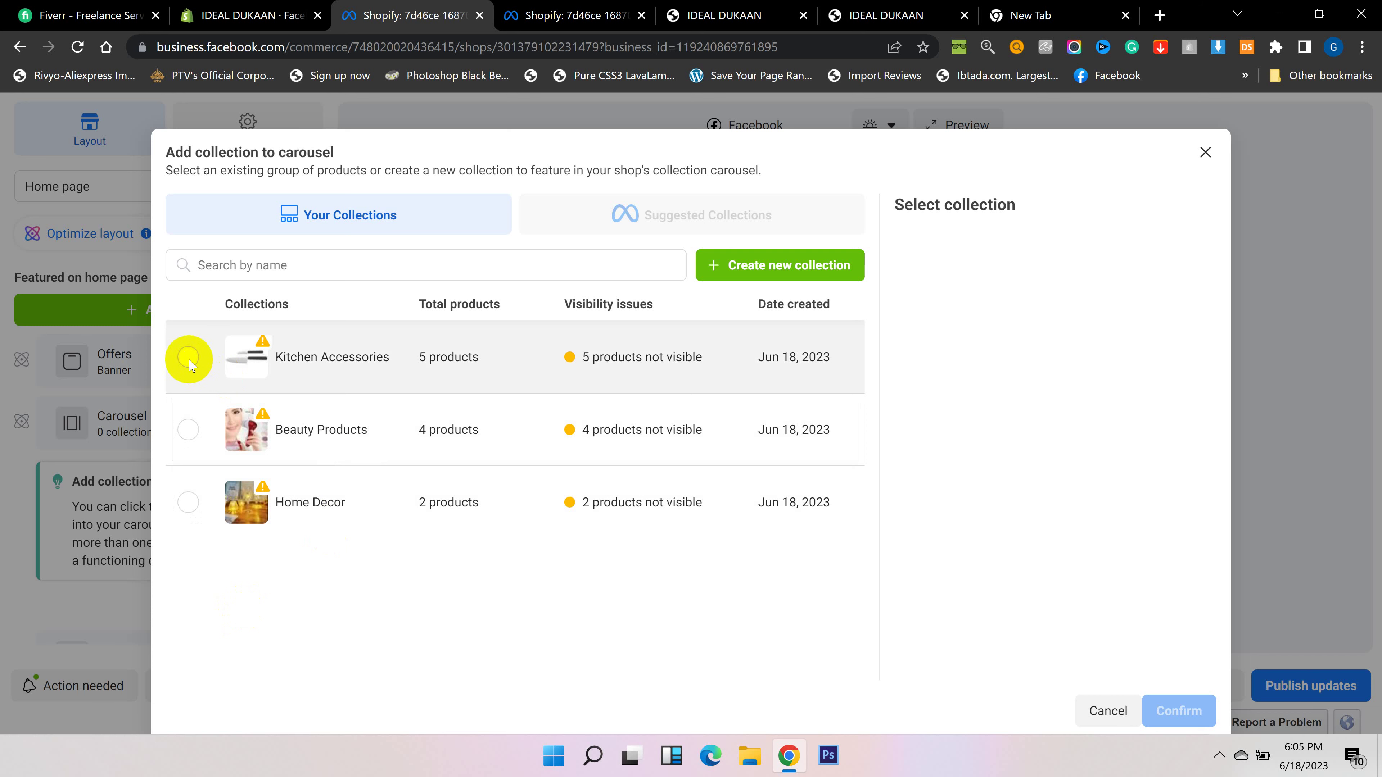
click(189, 430)
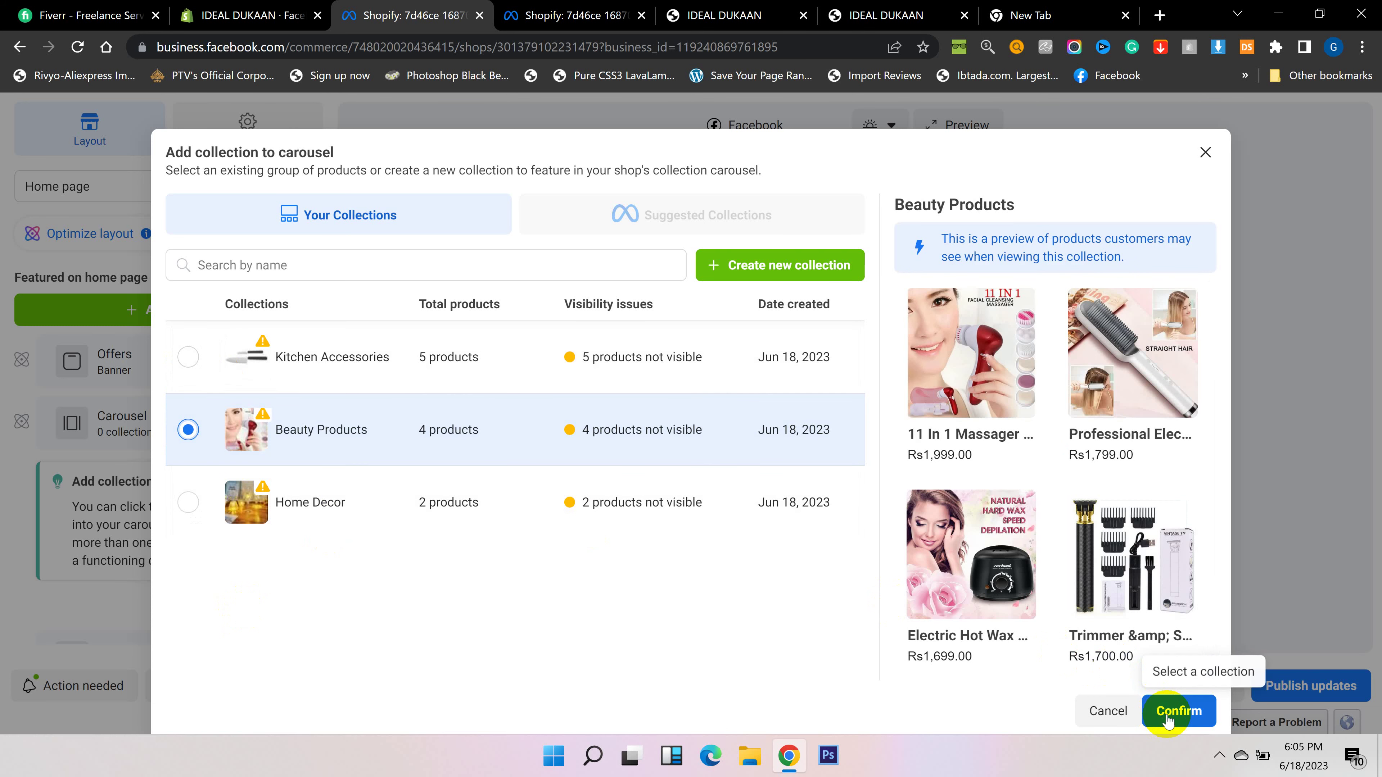
click(1166, 713)
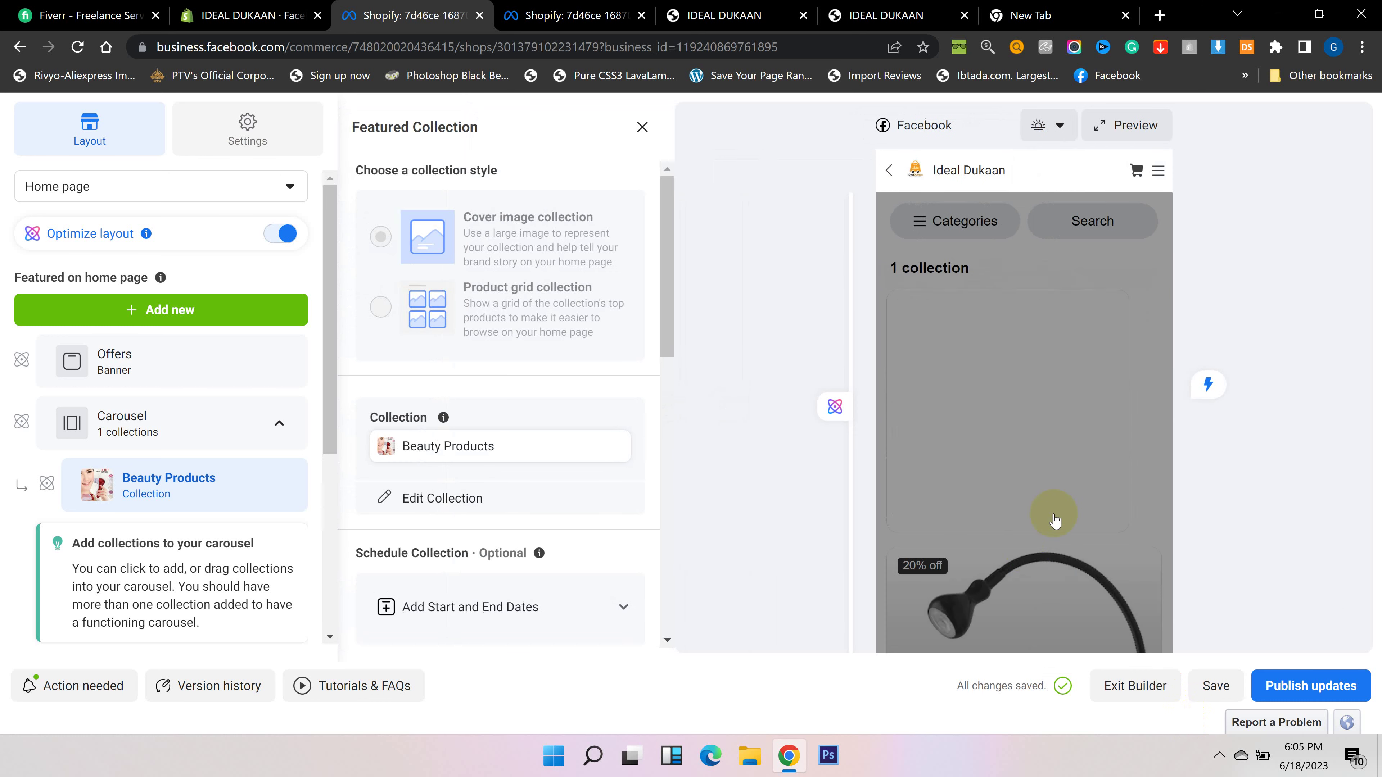
scroll(974, 433, down, 3)
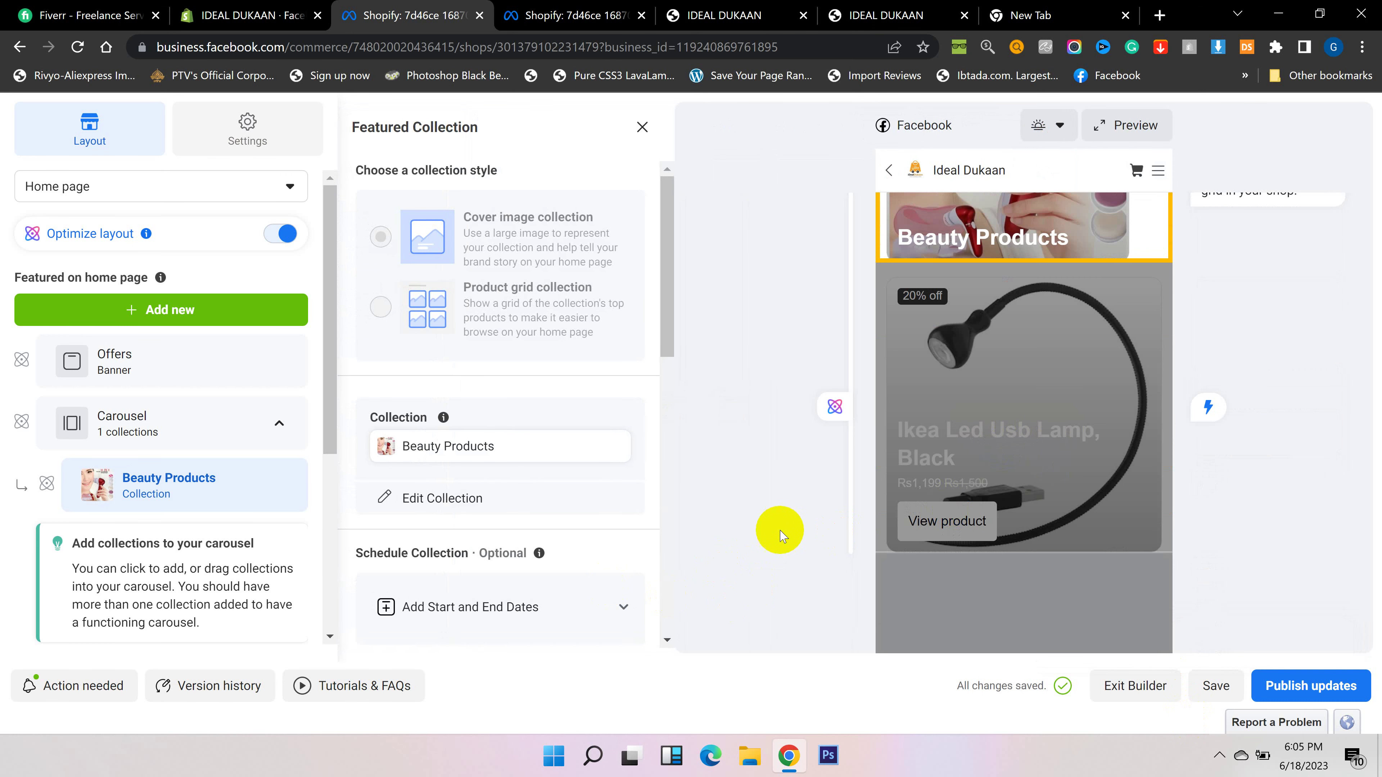
scroll(978, 487, up, 4)
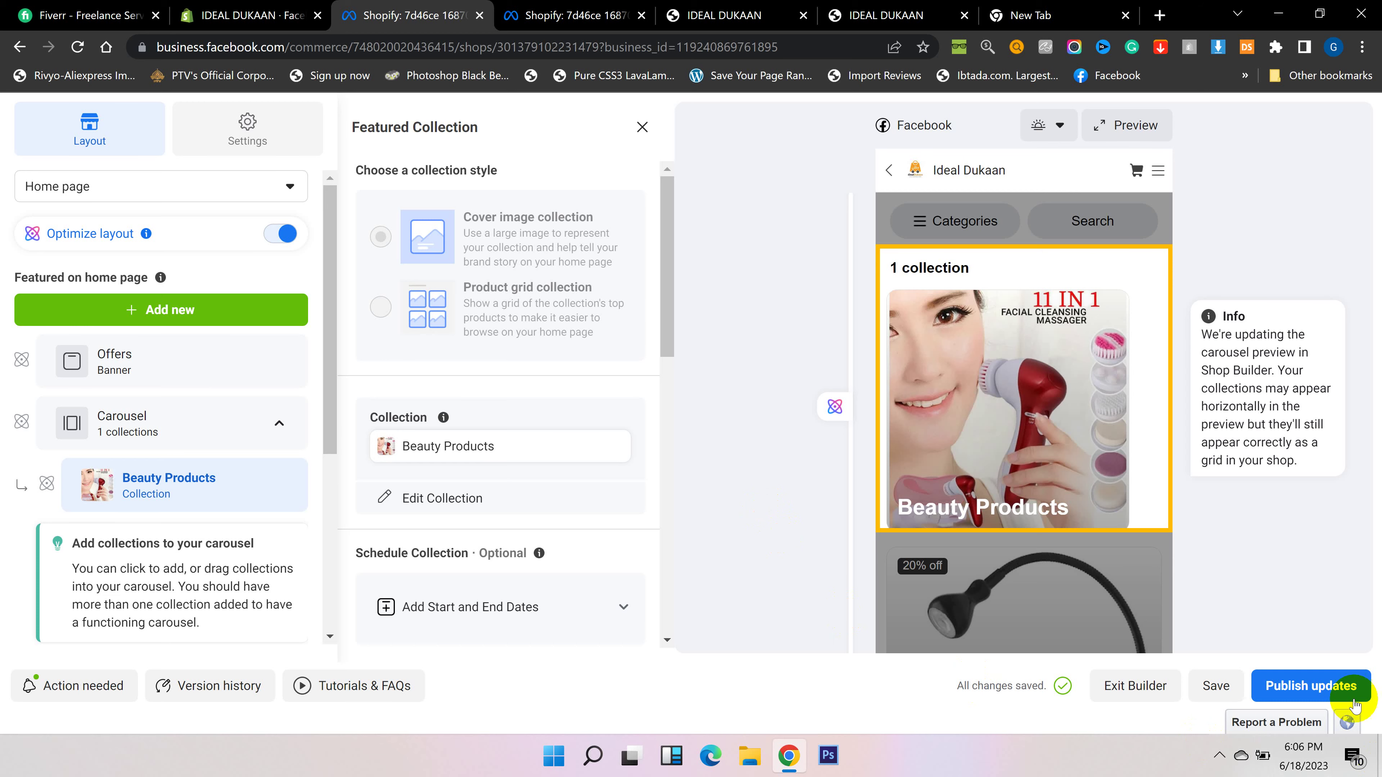
click(1339, 692)
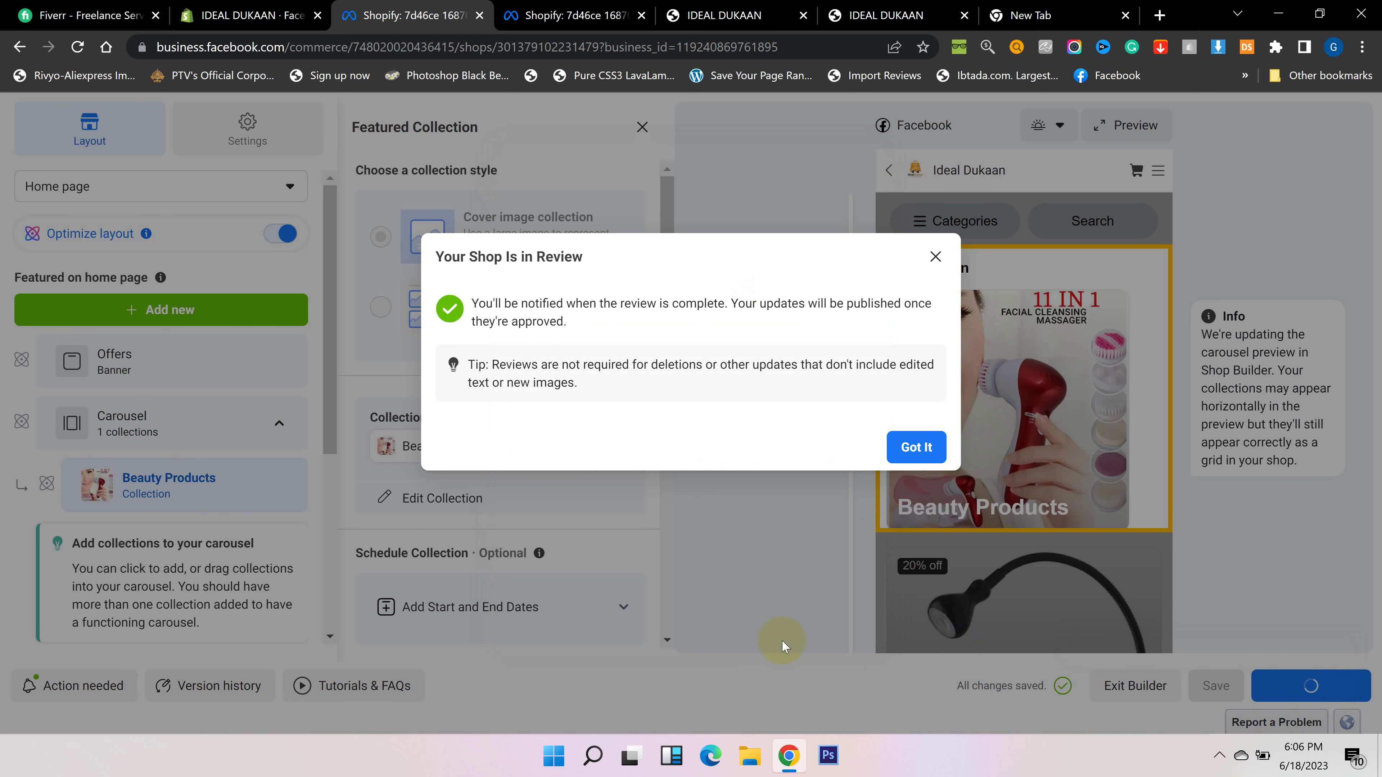
click(917, 463)
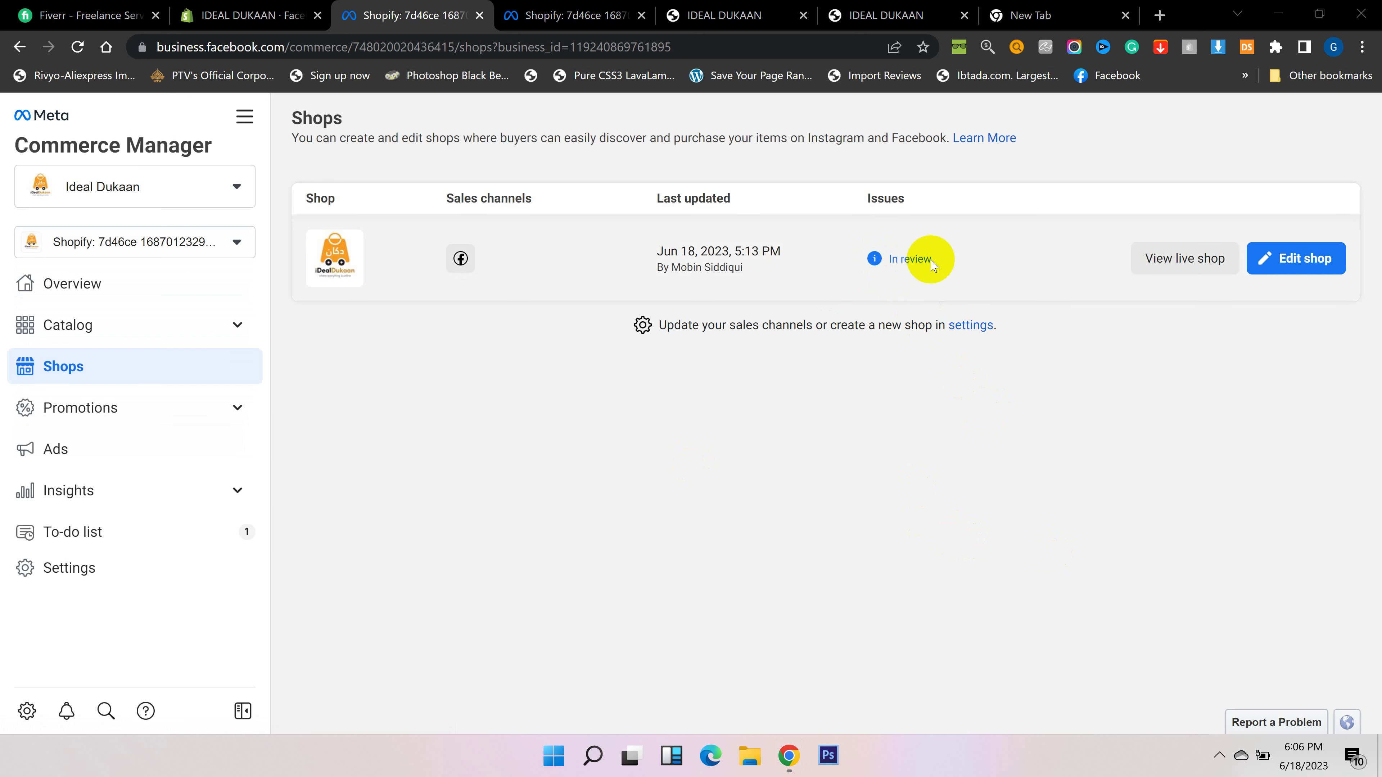
Highlight the shop's review status in the Issues column of the Shops page
drag(932, 261, 892, 256)
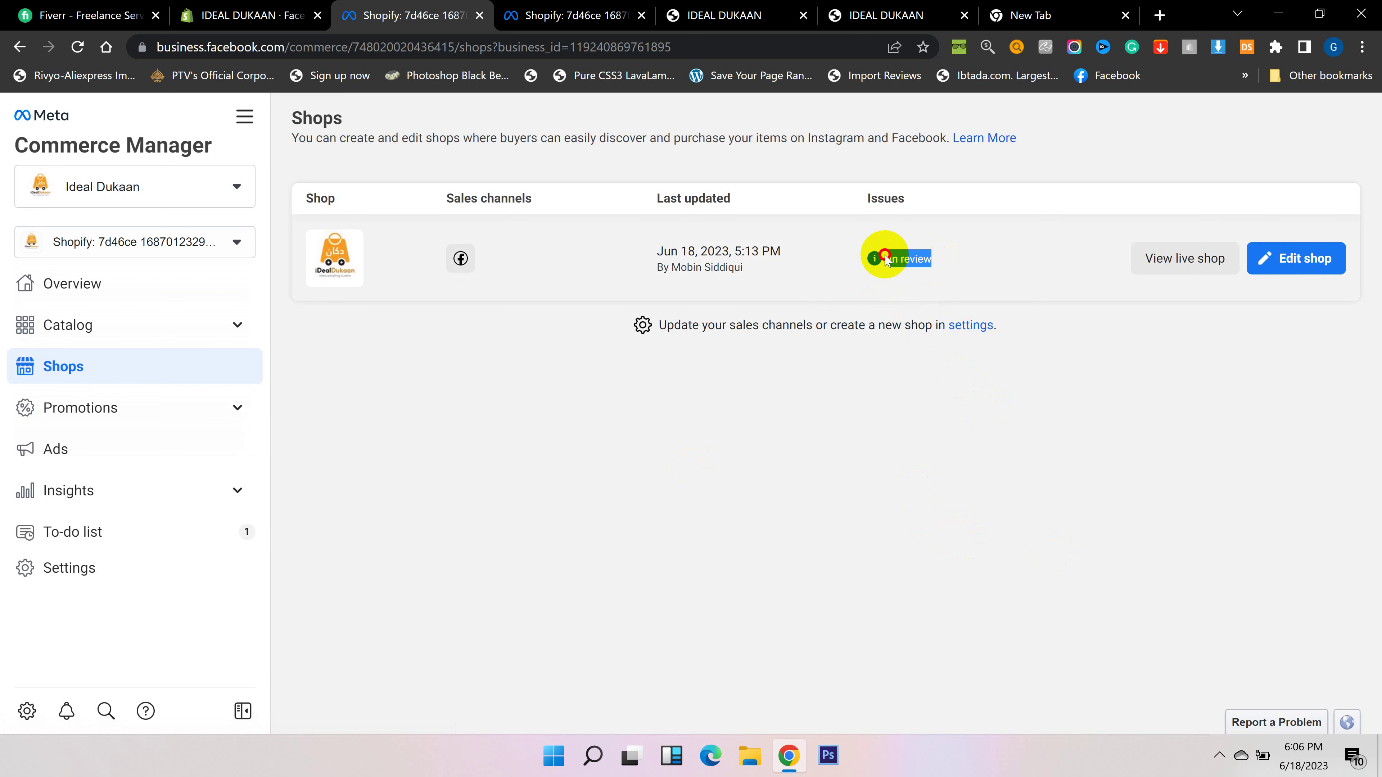
click(1110, 356)
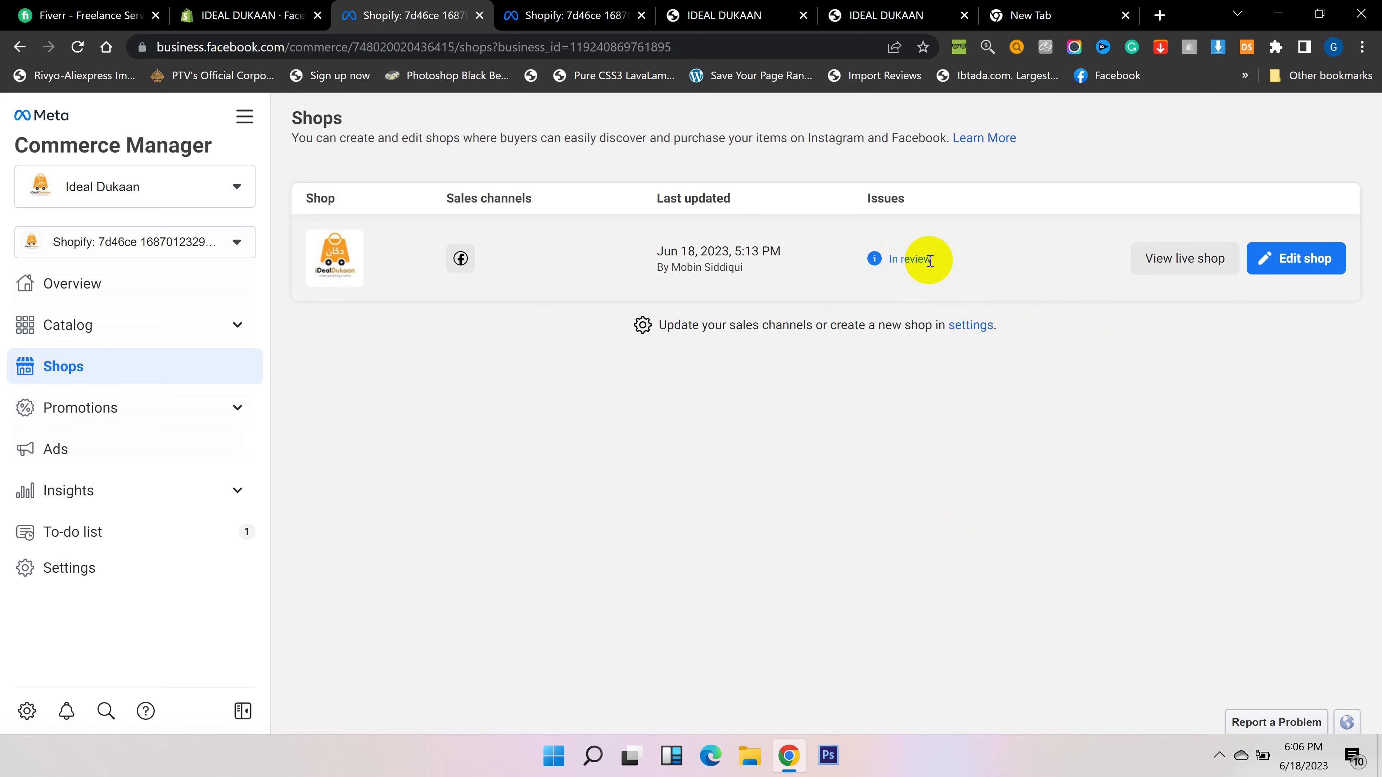
drag(928, 260, 818, 259)
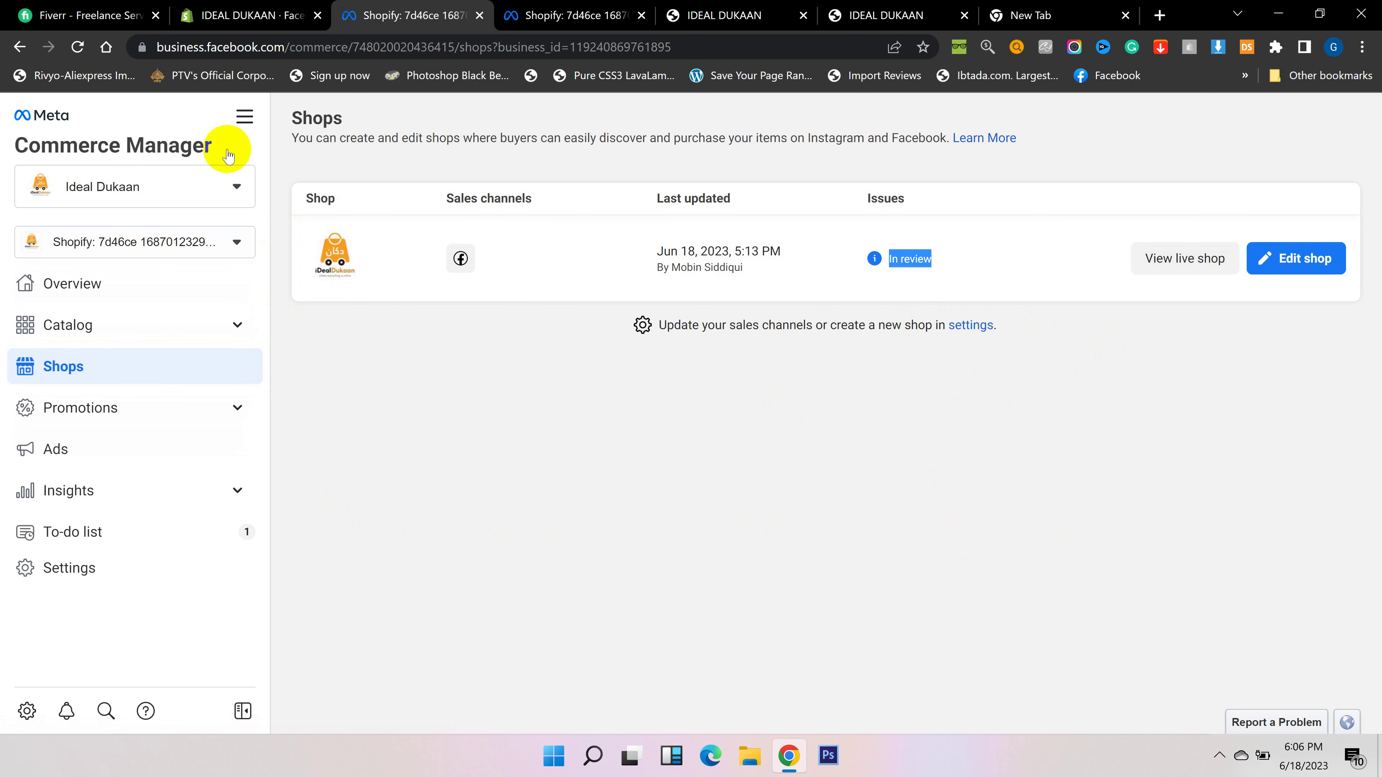
View the campaigns in Ads Manager, and switch to the business settings
click(243, 116)
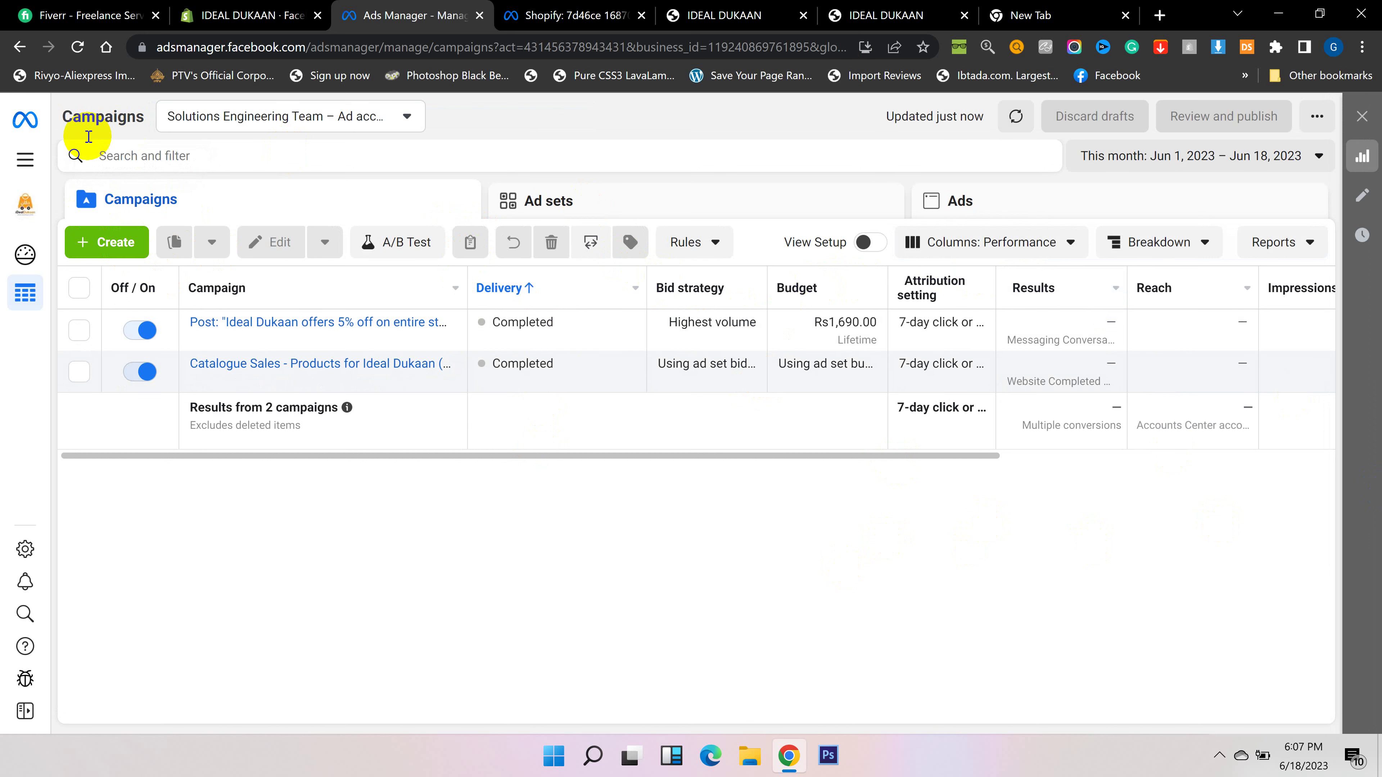
click(22, 163)
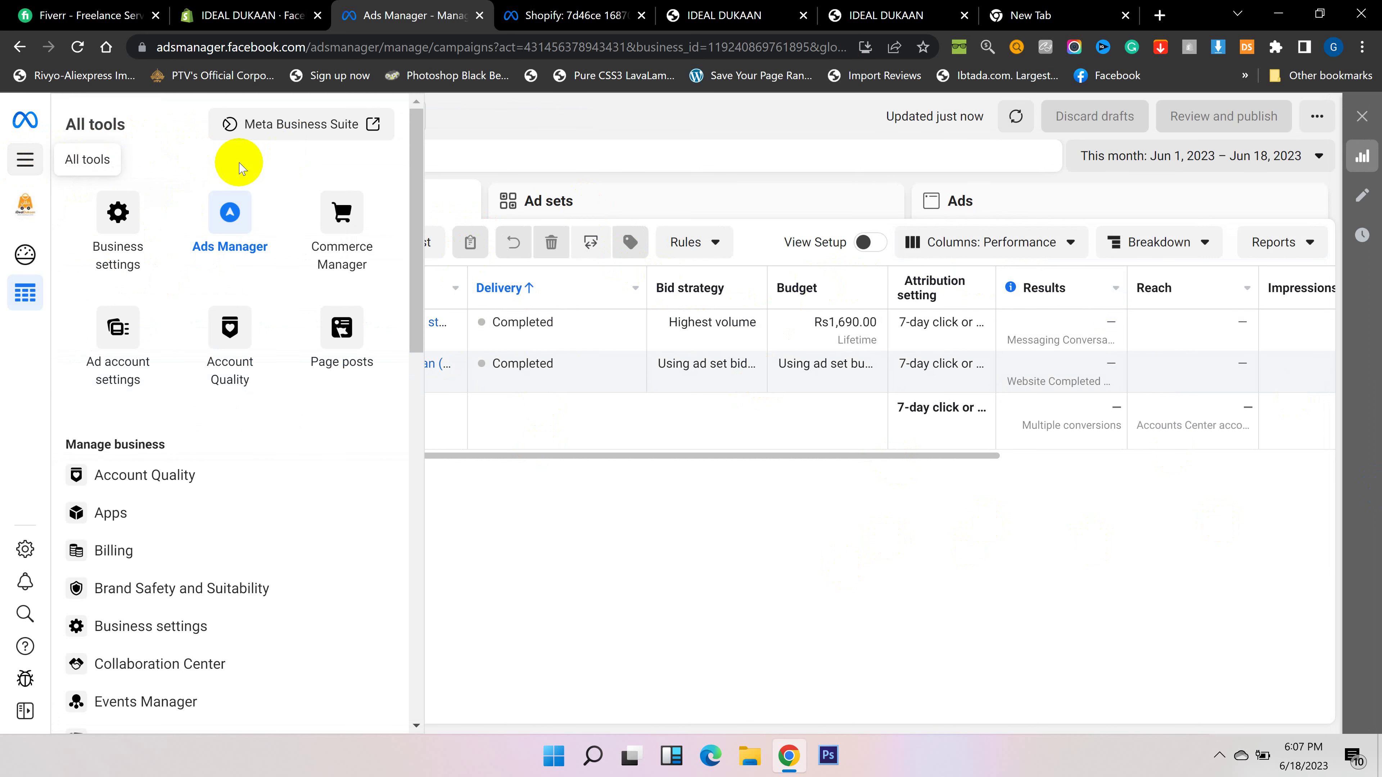
click(111, 235)
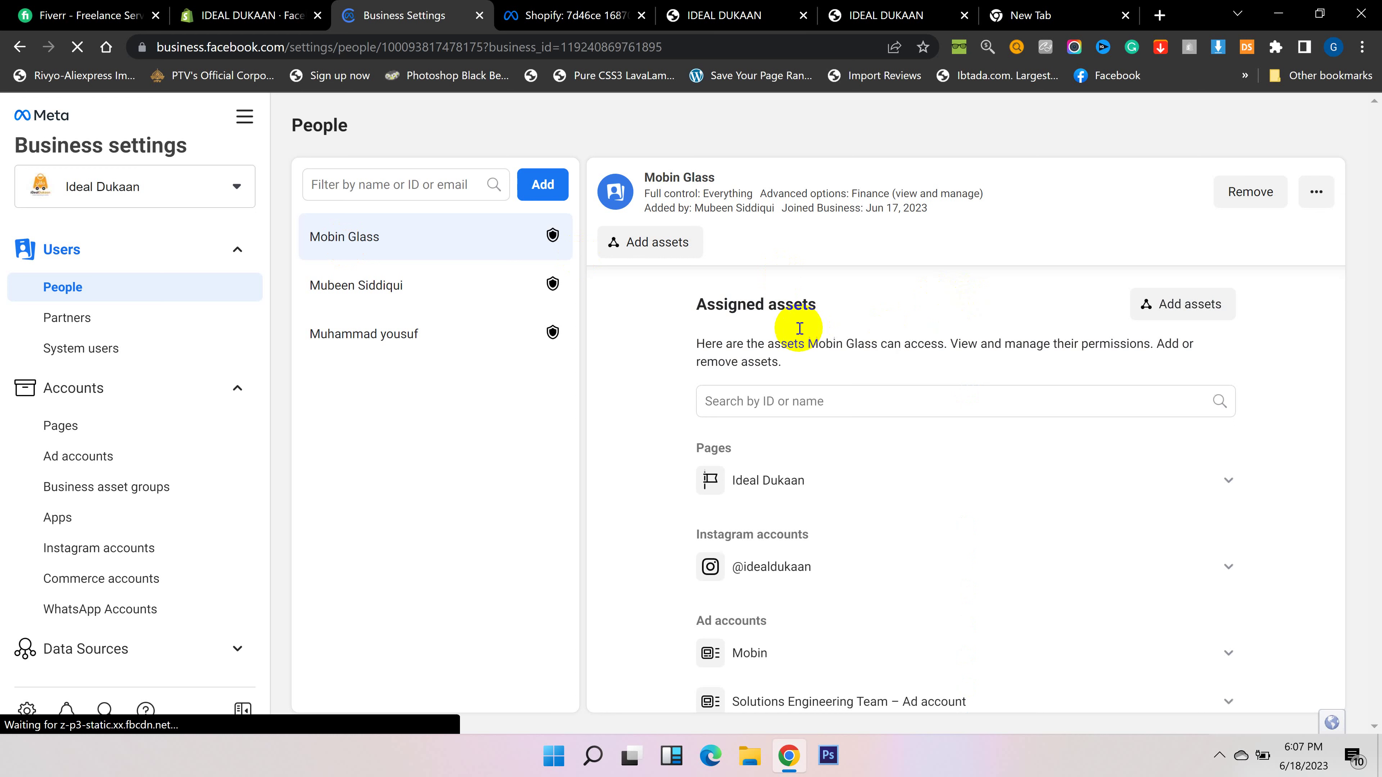
Open Domains under Brand Safety and Suitability, and check idealdukaan.pk's verification and the options for adding a domain
scroll(138, 435, down, 2)
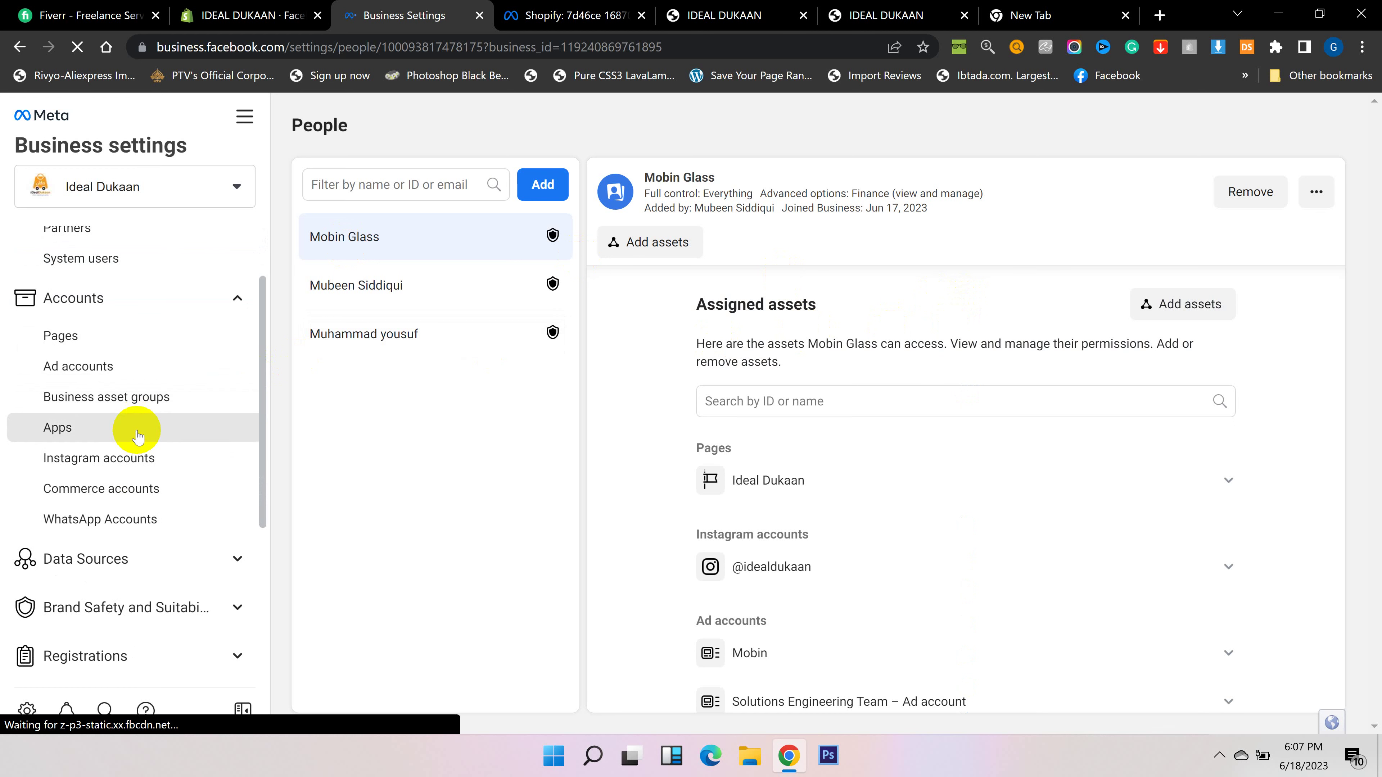
scroll(139, 430, down, 4)
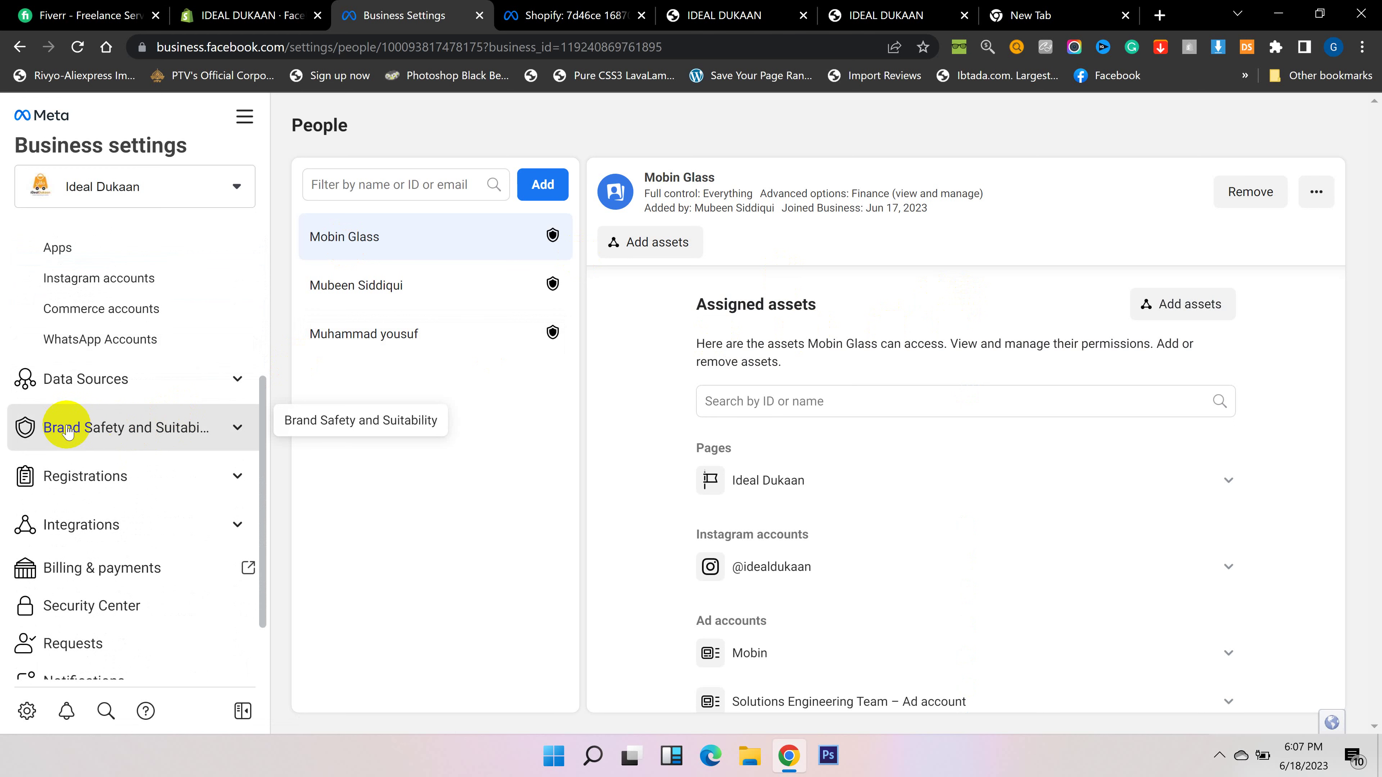
click(98, 429)
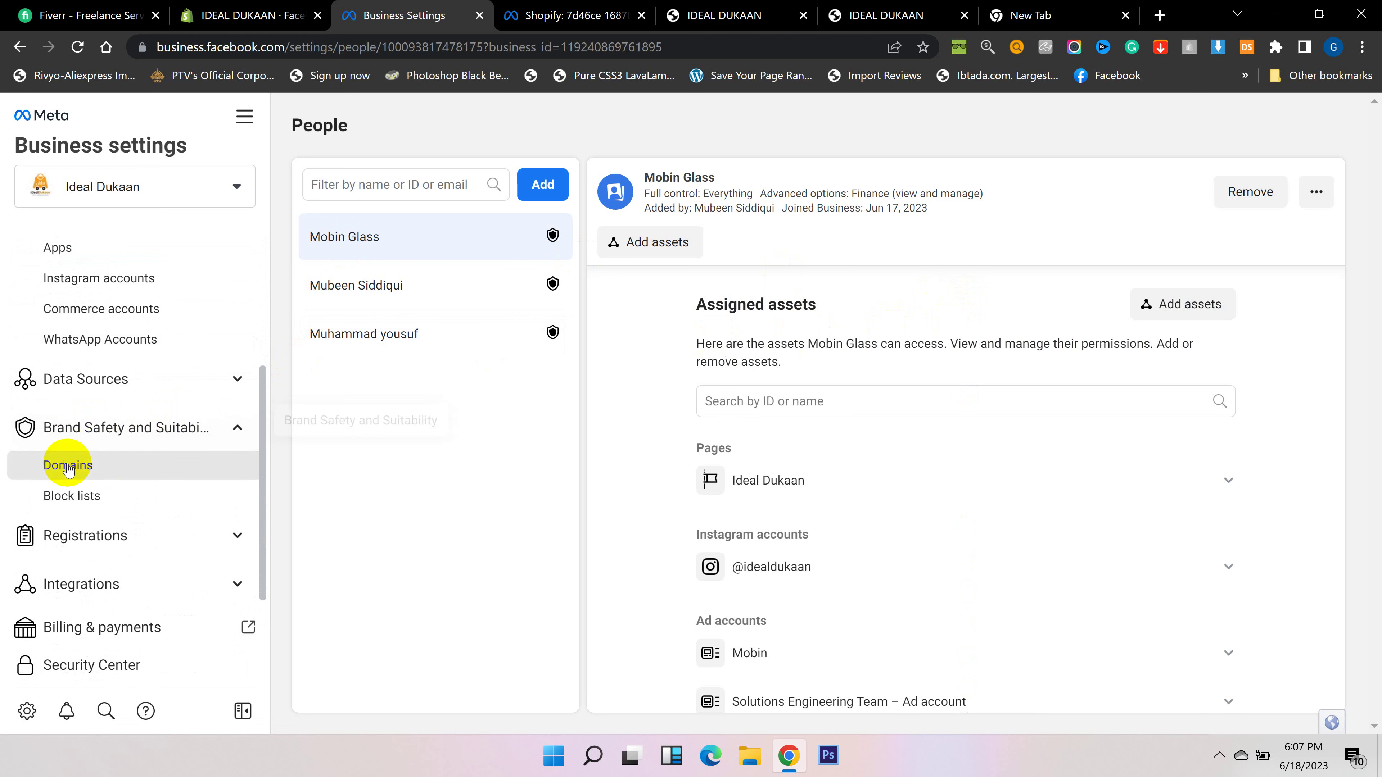
click(89, 463)
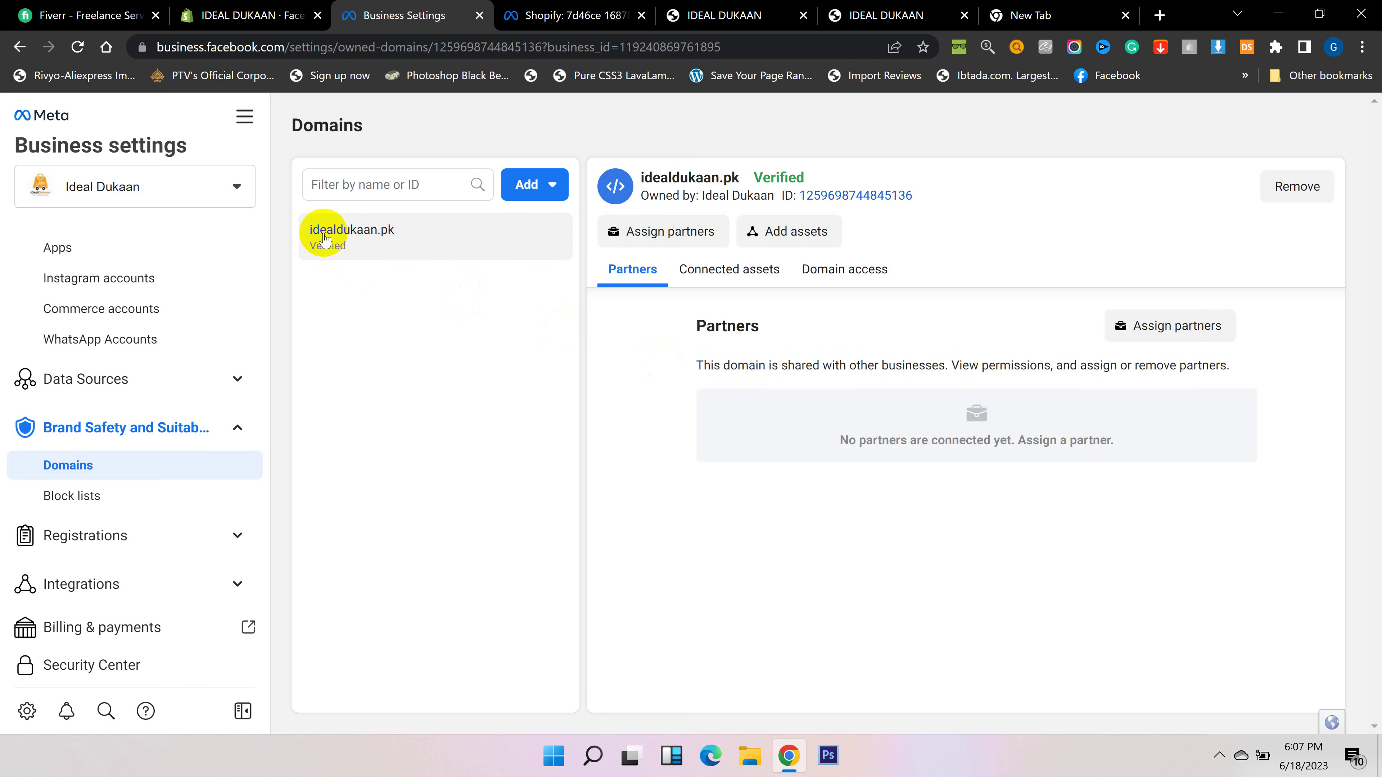
mouse_move(794, 178)
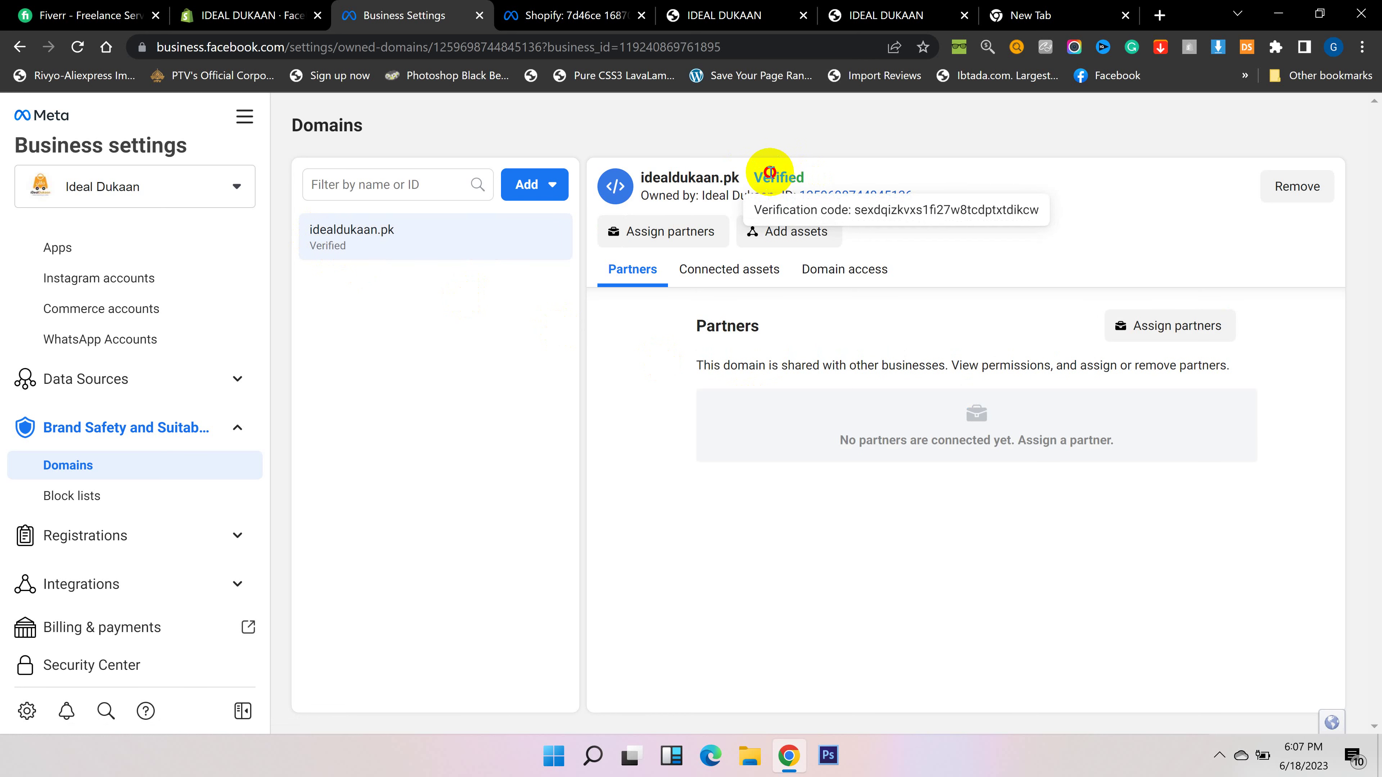
click(522, 185)
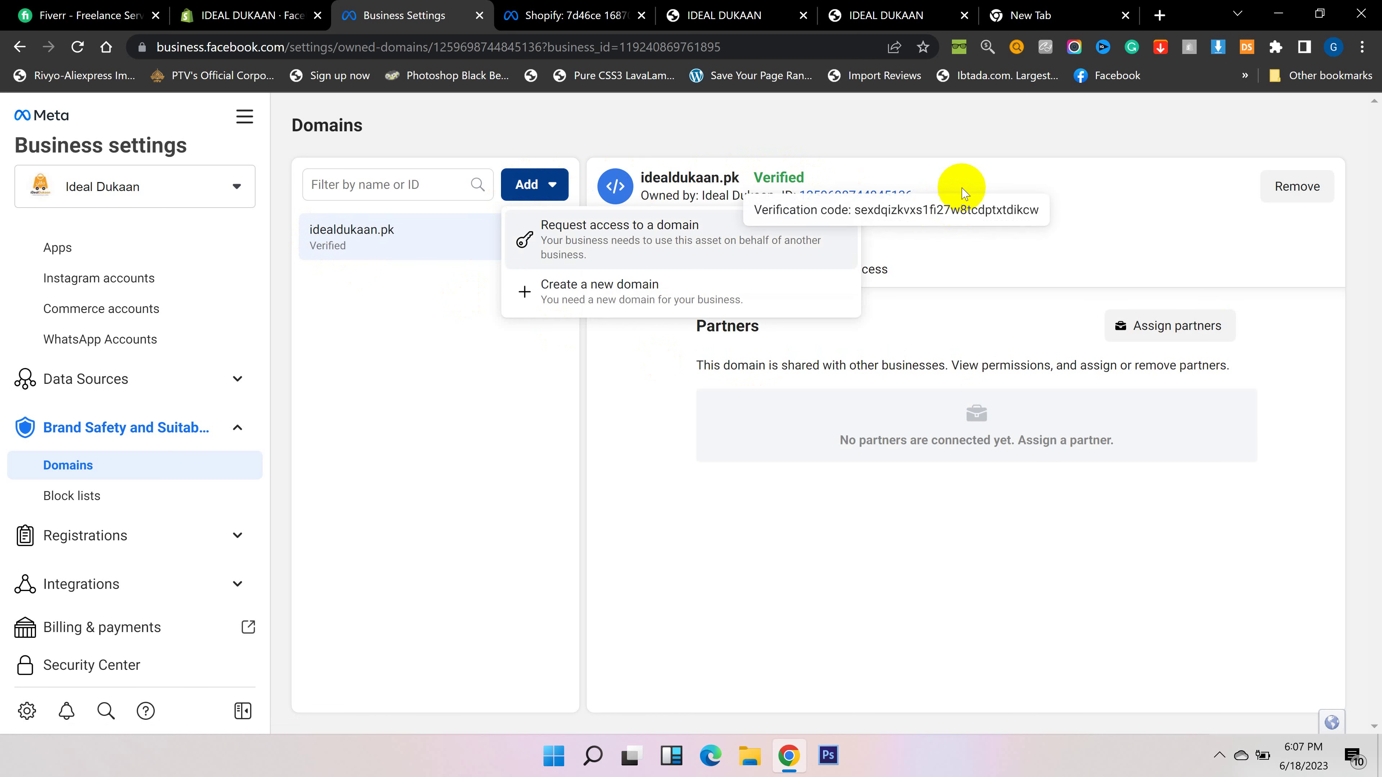
click(986, 133)
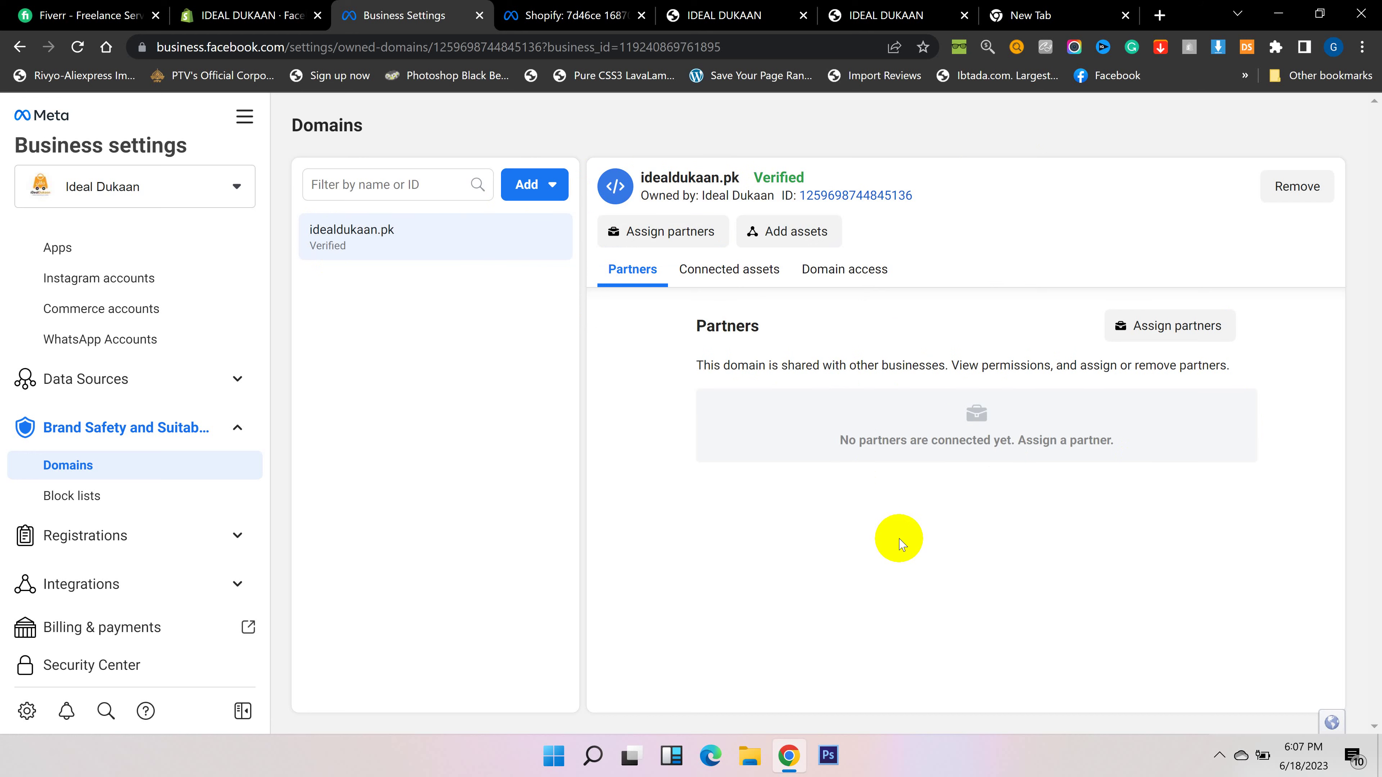
Look through the other sections of the business settings and return to Commerce Manager's Assets page
scroll(200, 247, up, 5)
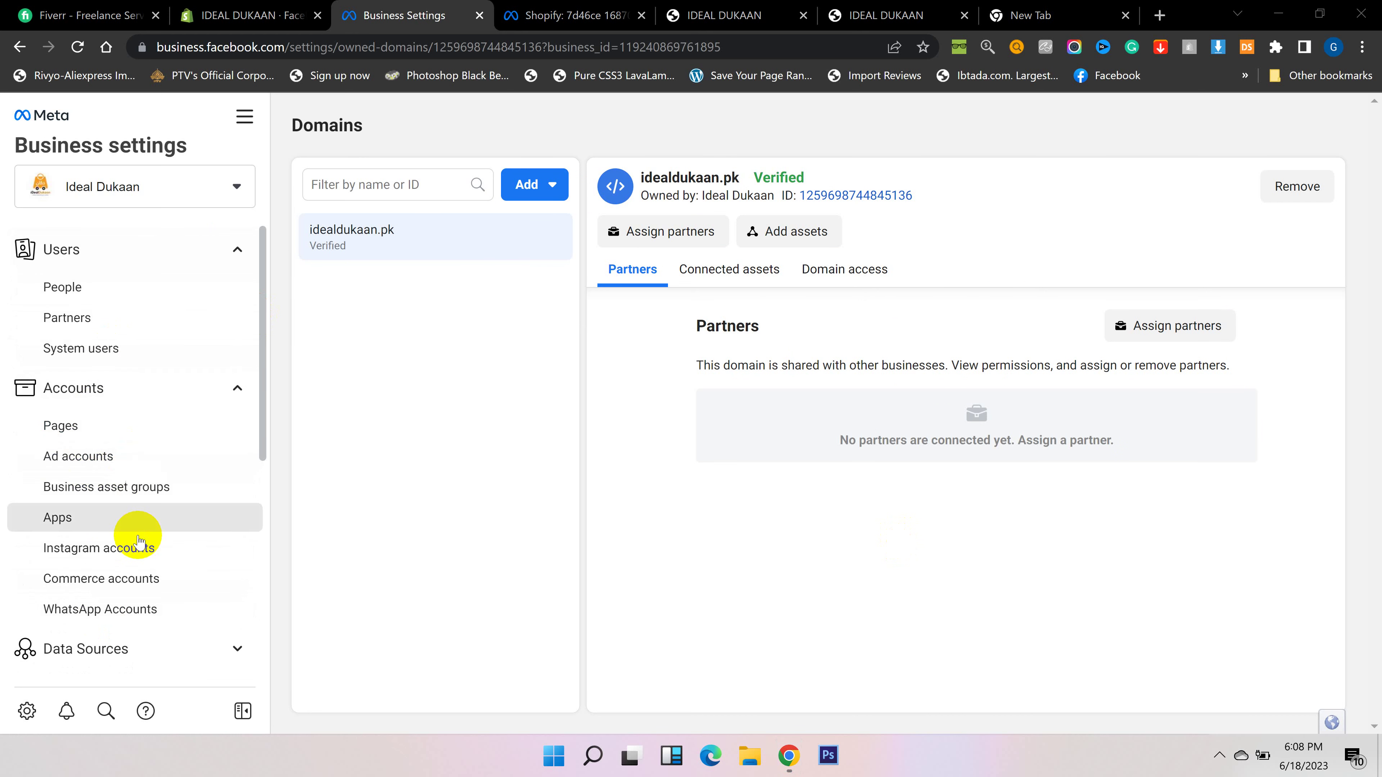
scroll(137, 547, down, 3)
scroll(134, 555, down, 3)
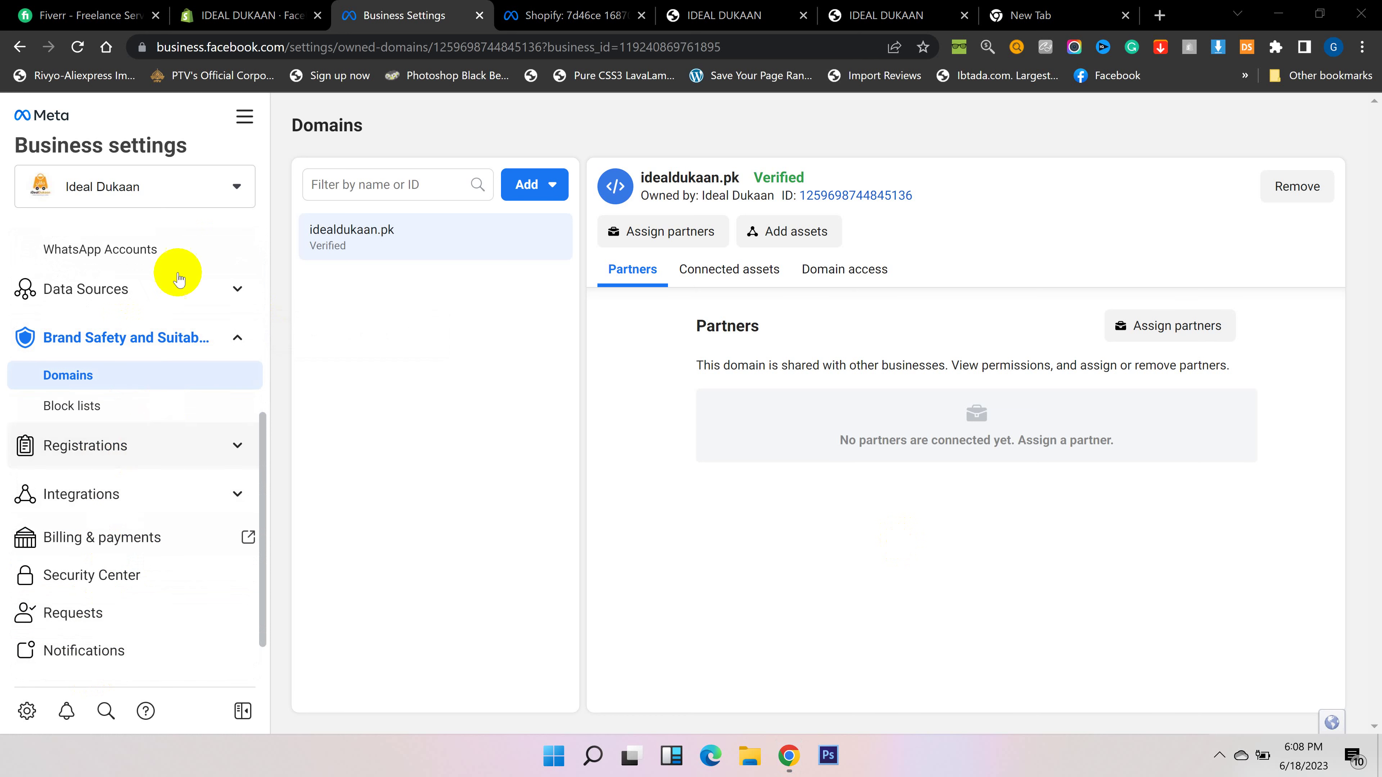
click(245, 116)
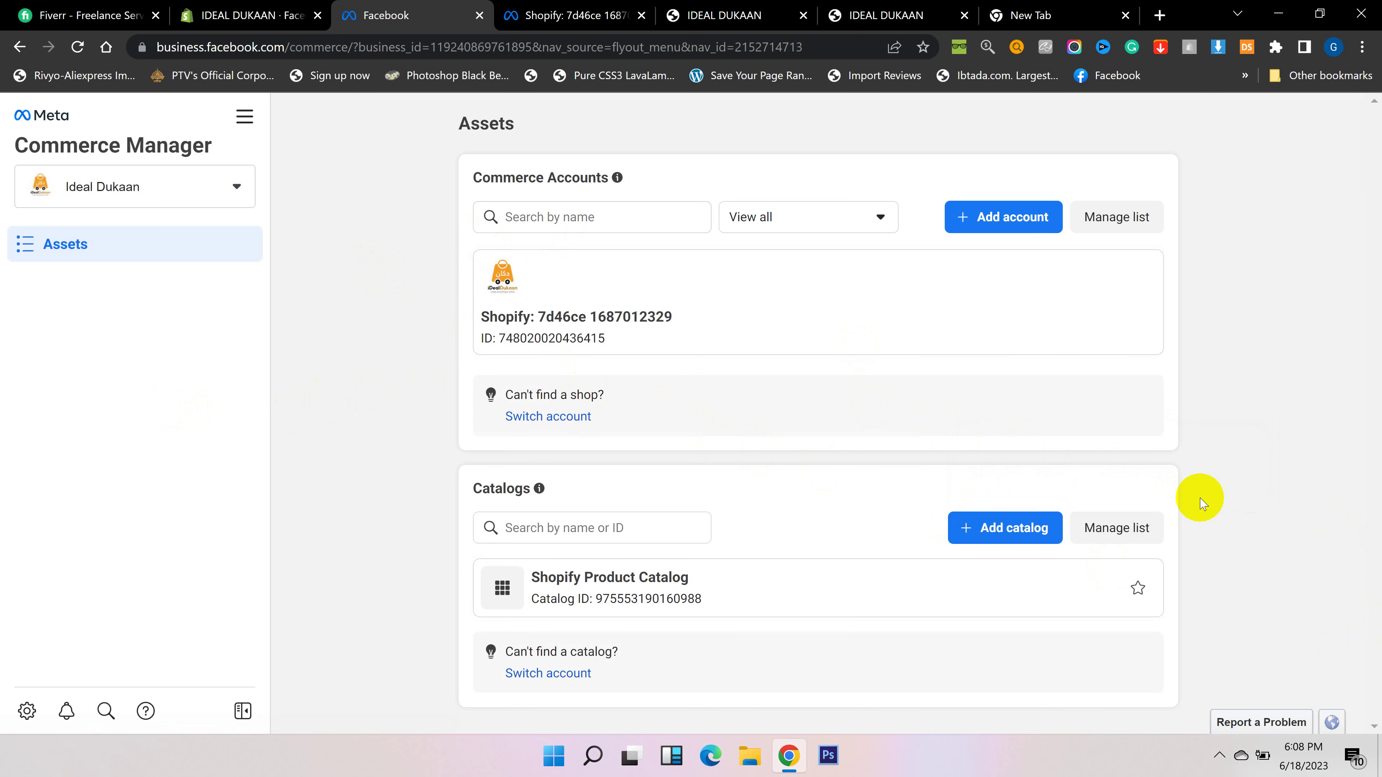
click(1221, 757)
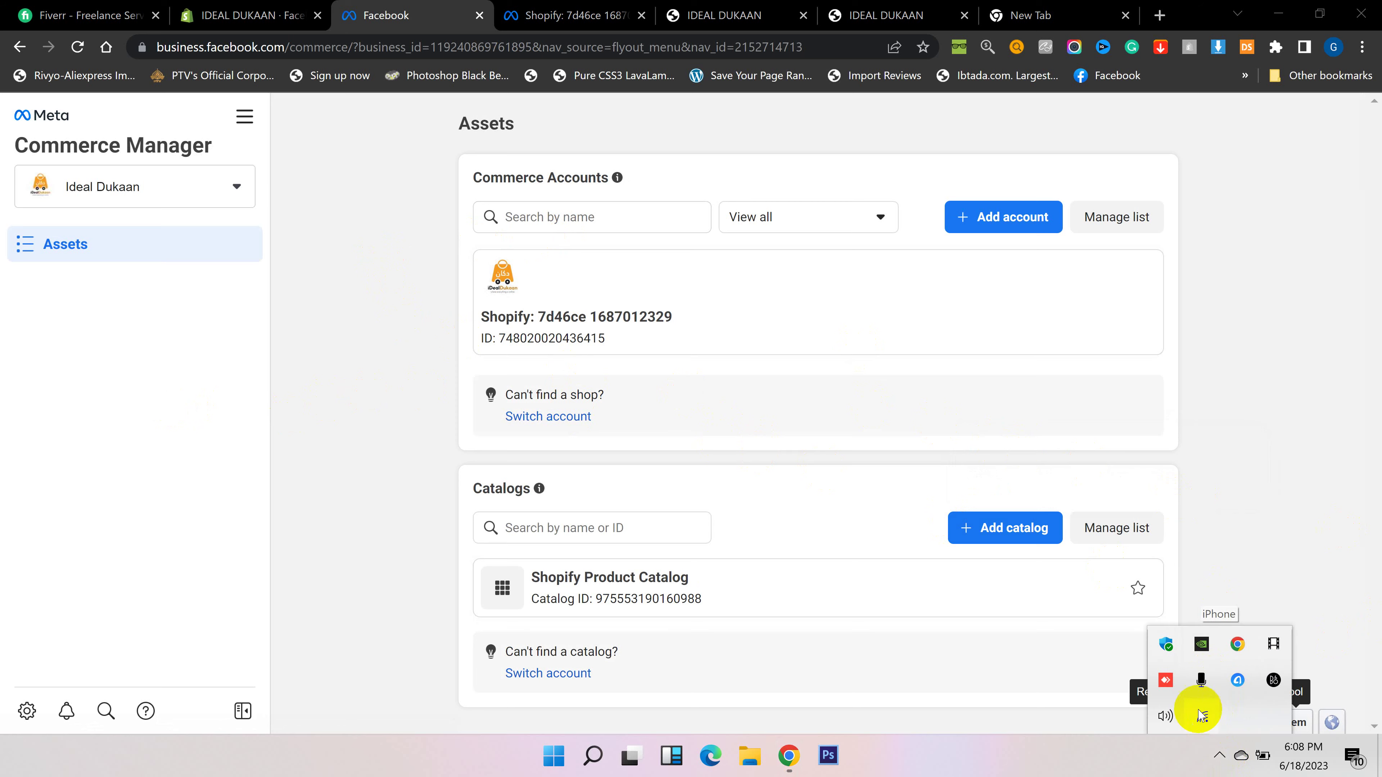